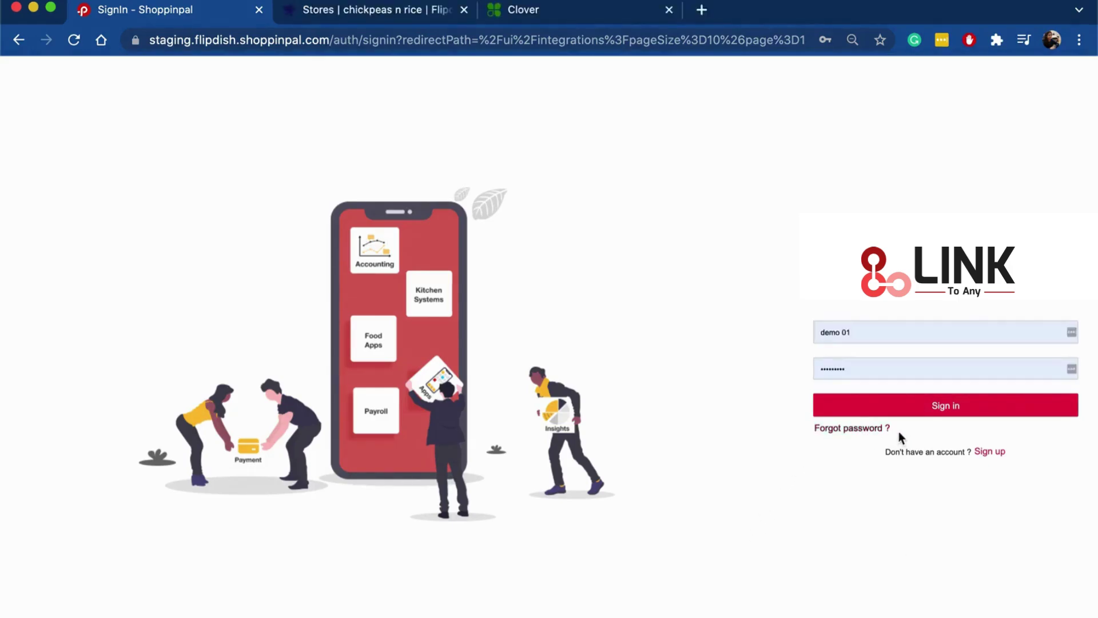
Sign in to the integration portal and begin creating a new integration.
click(919, 405)
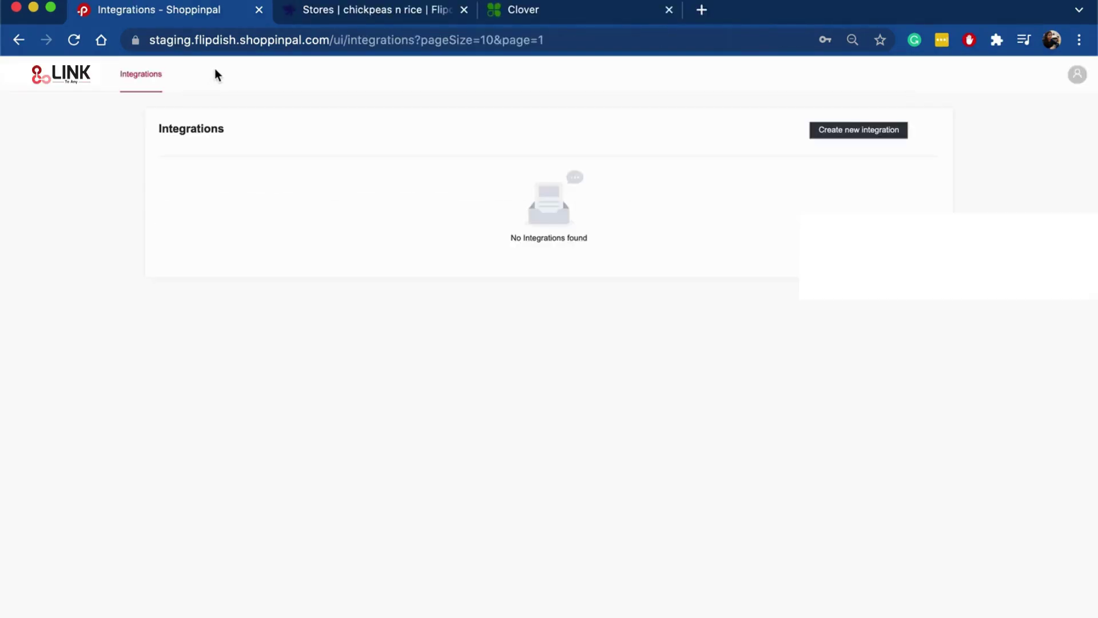
click(847, 130)
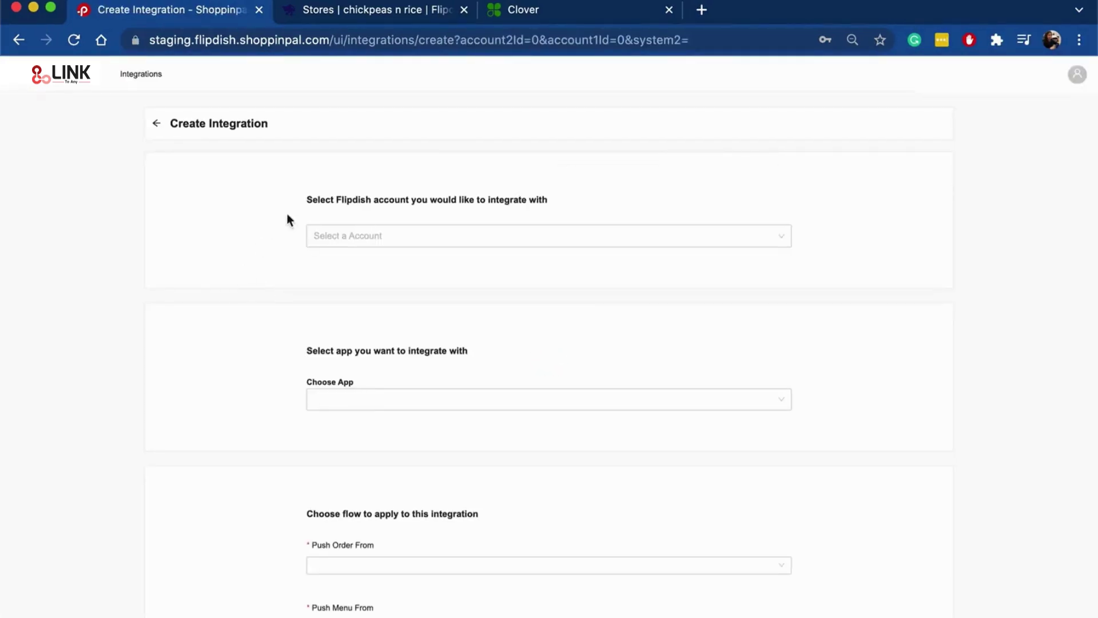
Add a new Flipdish account named 'Chickpeas and rice' using the autofill suggestion.
click(352, 229)
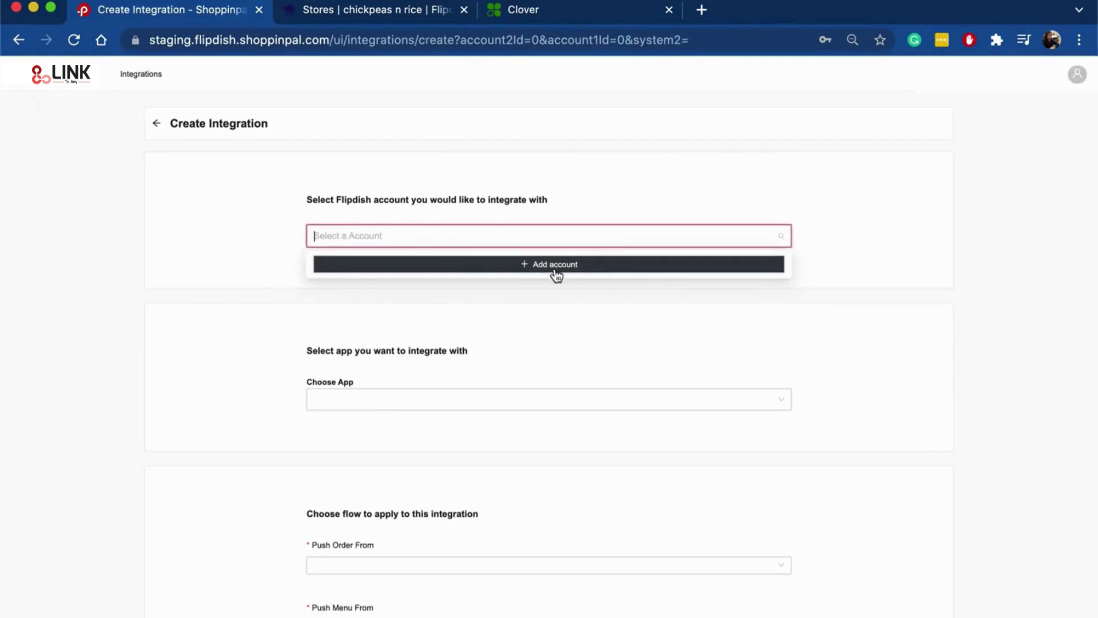
click(553, 264)
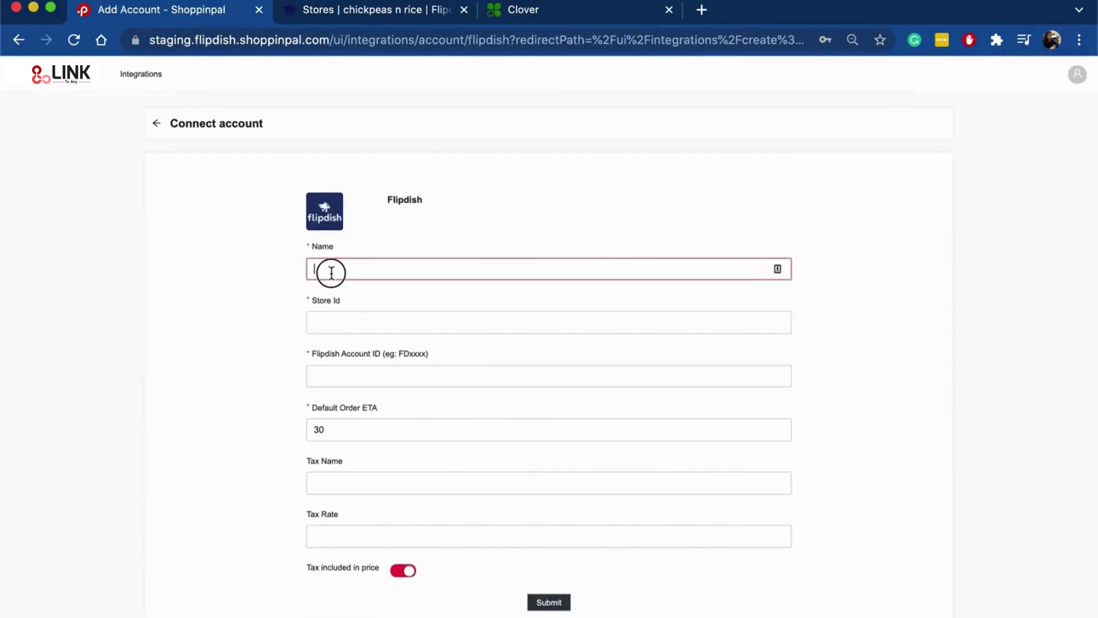
click(331, 271)
text(Chick)
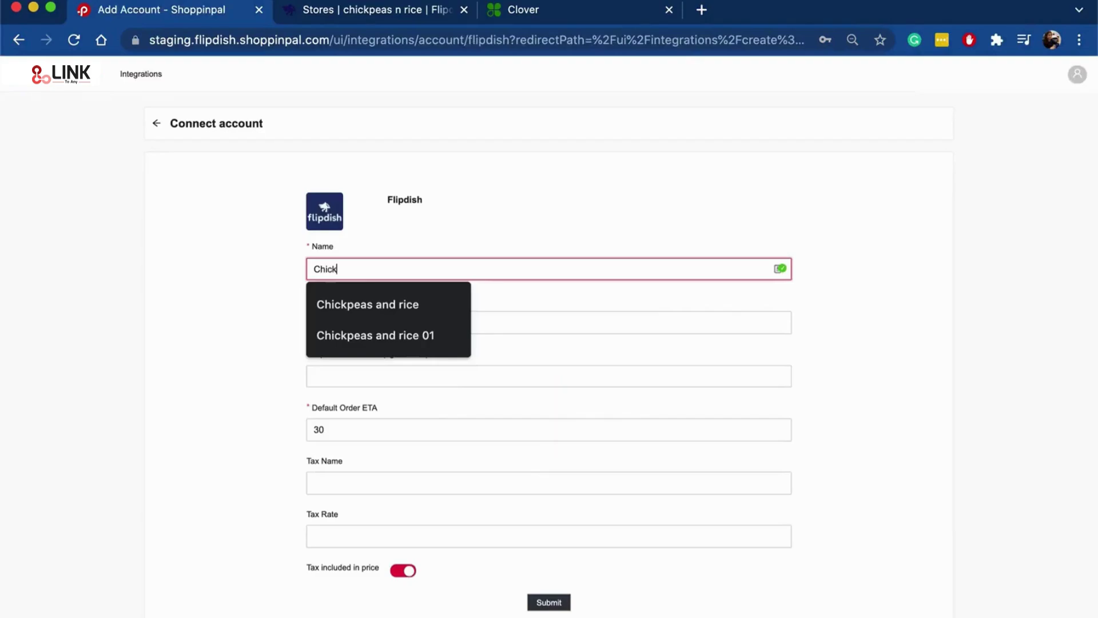
key(Down)
key(Return)
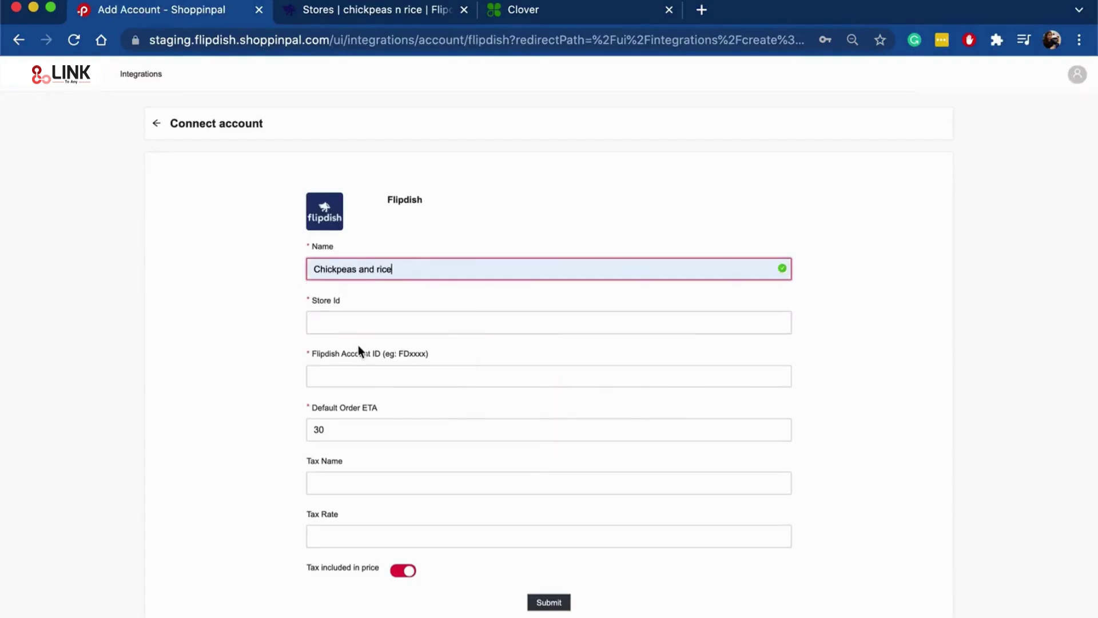
Copy the chickpeas n rice store ID from the Flipdish page address into the Store ID field.
click(348, 318)
click(346, 315)
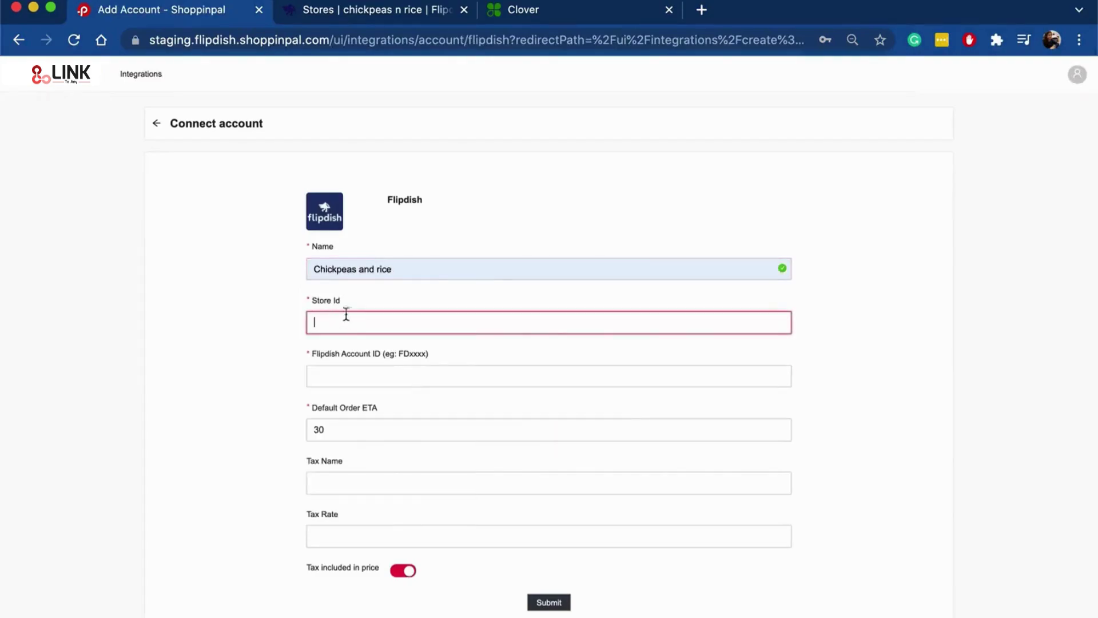
click(398, 15)
click(121, 438)
double_click(475, 40)
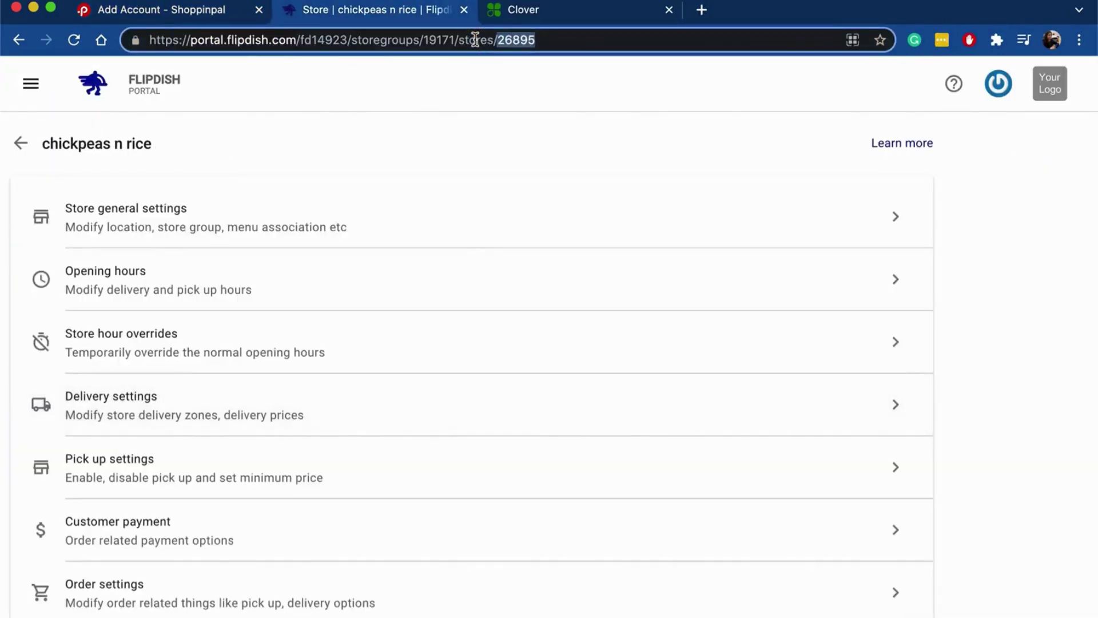
key(ctrl+c)
click(208, 12)
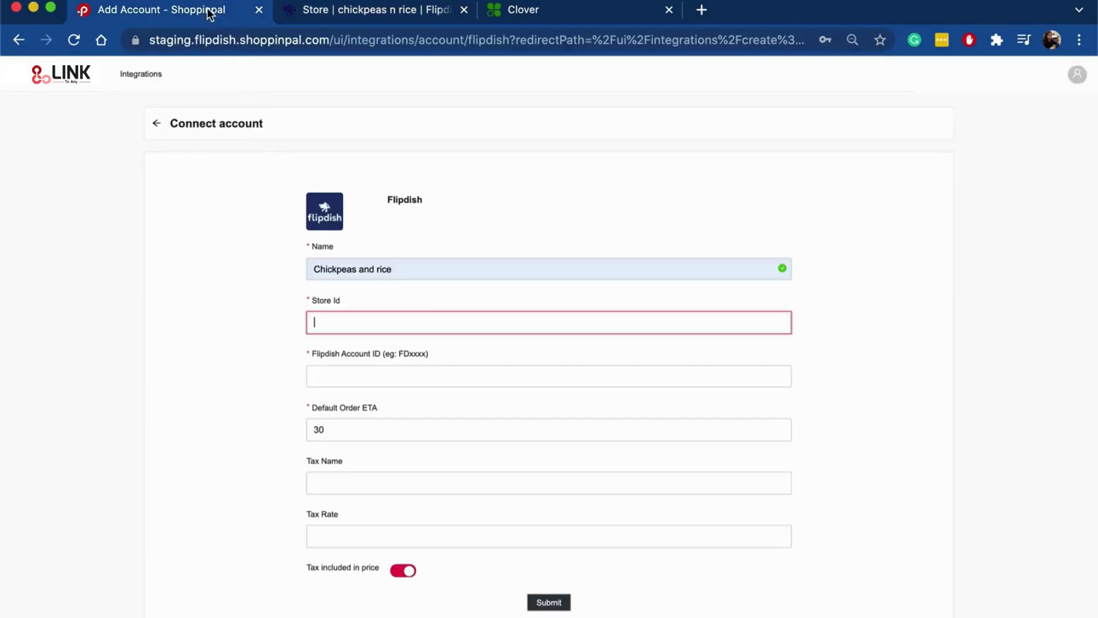
key(ctrl+v)
Copy the Flipdish account ID from the store page address into the Flipdish Account ID field.
click(356, 371)
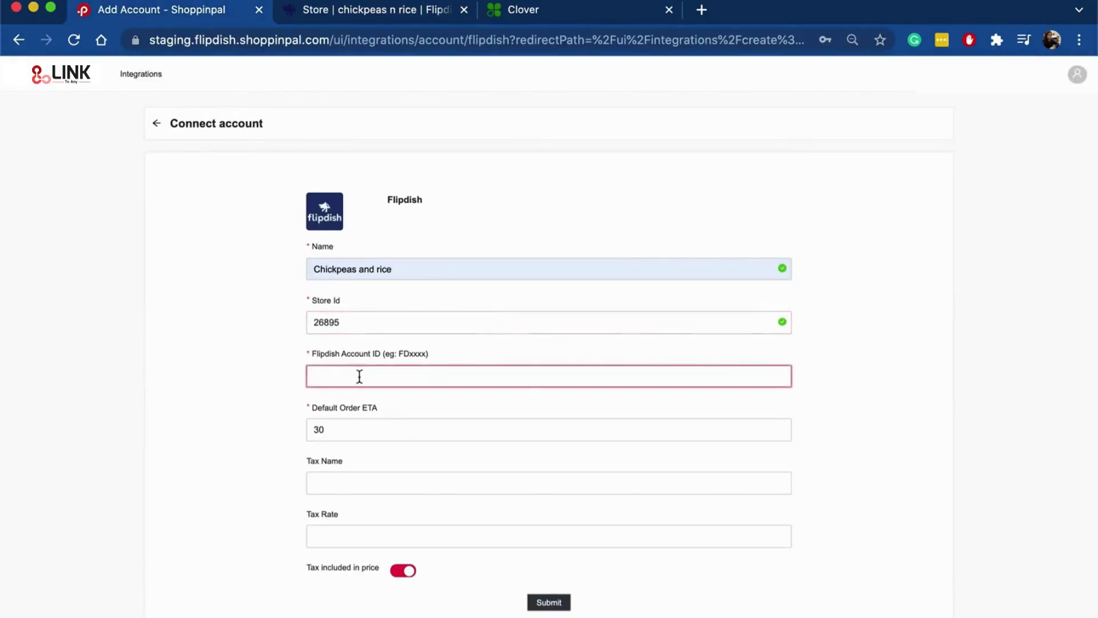
click(374, 11)
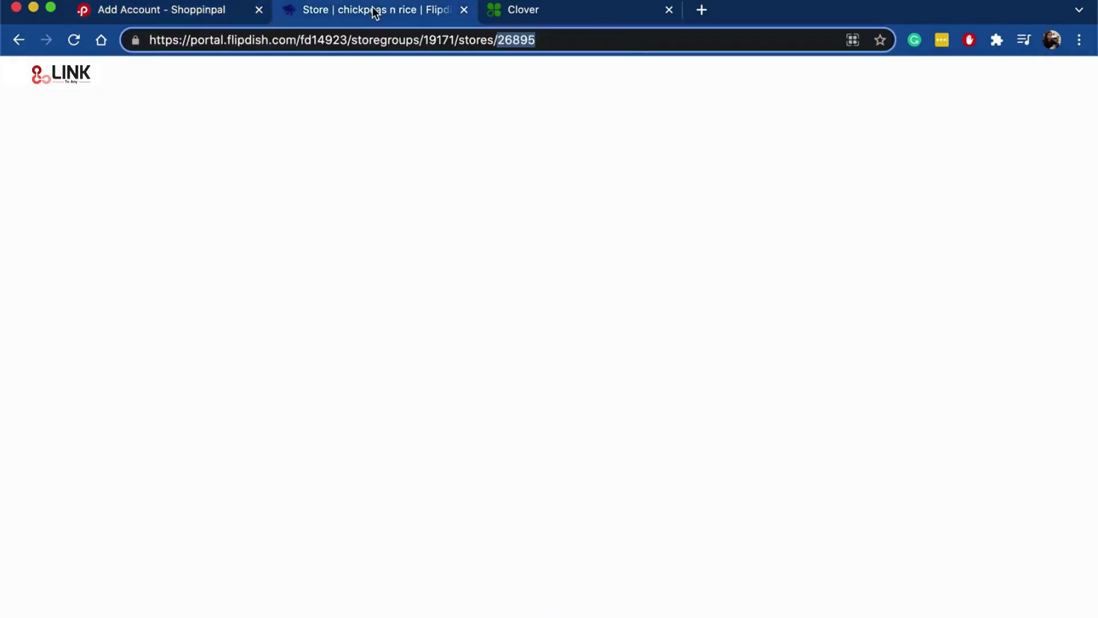
double_click(319, 40)
key(ctrl+c)
click(157, 9)
key(ctrl+v)
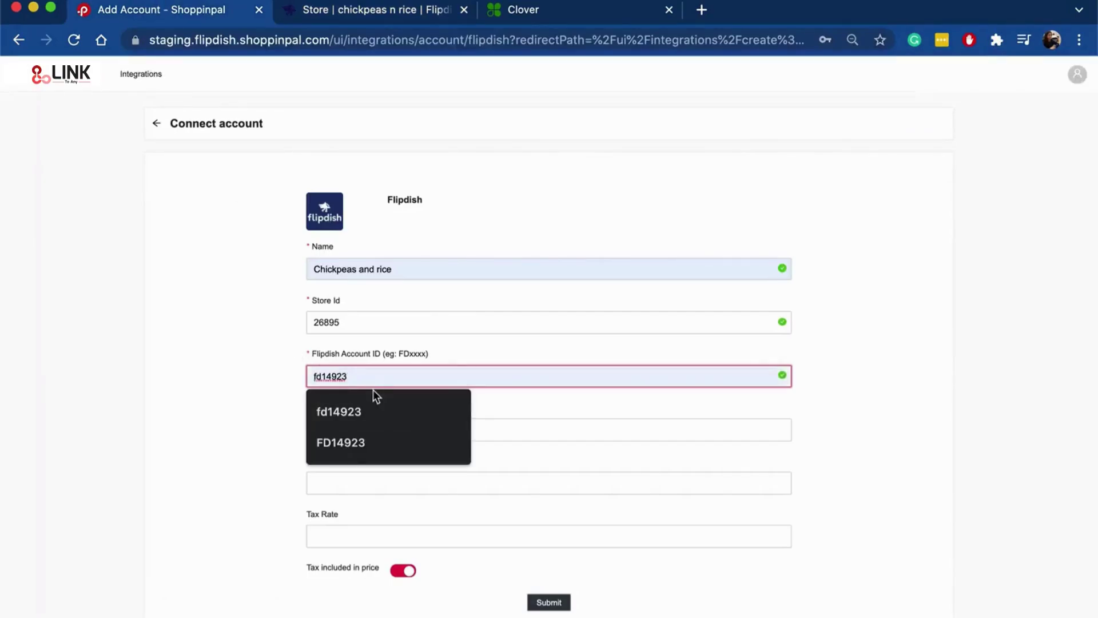
key(super+a)
key(BackSpace)
key(super+v)
key(Tab)
Change the default order ETA from 30 to 20.
click(355, 429)
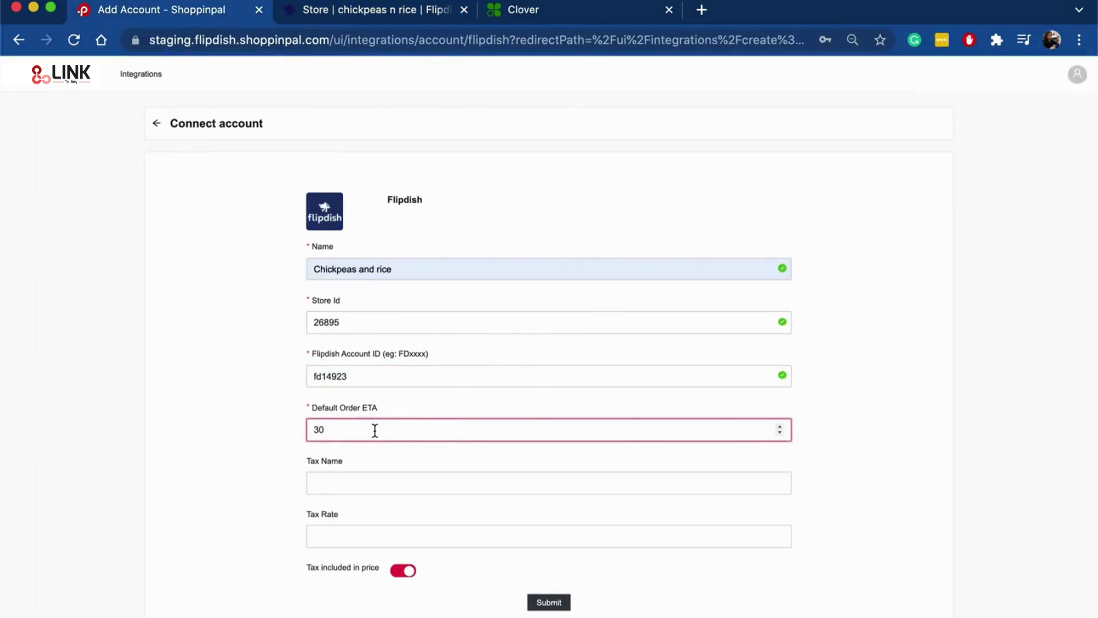
key(BackSpace)
key(BackSpace)
text(20)
Enter tax name 'Tax 1' with tax rate 10 and submit the Flipdish account.
click(314, 486)
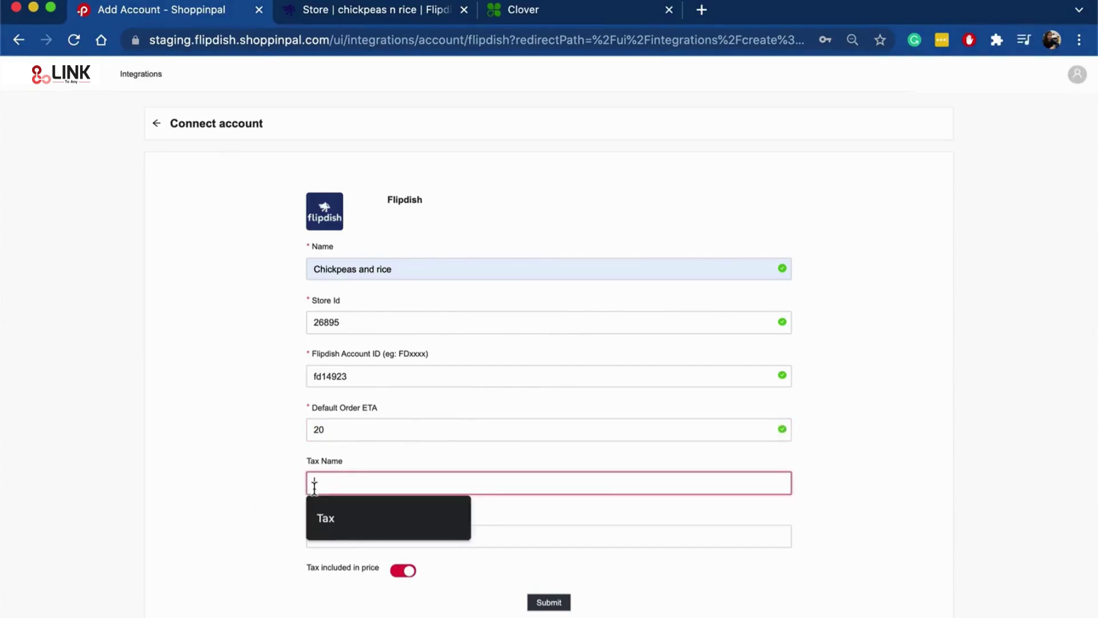
text(Gst)
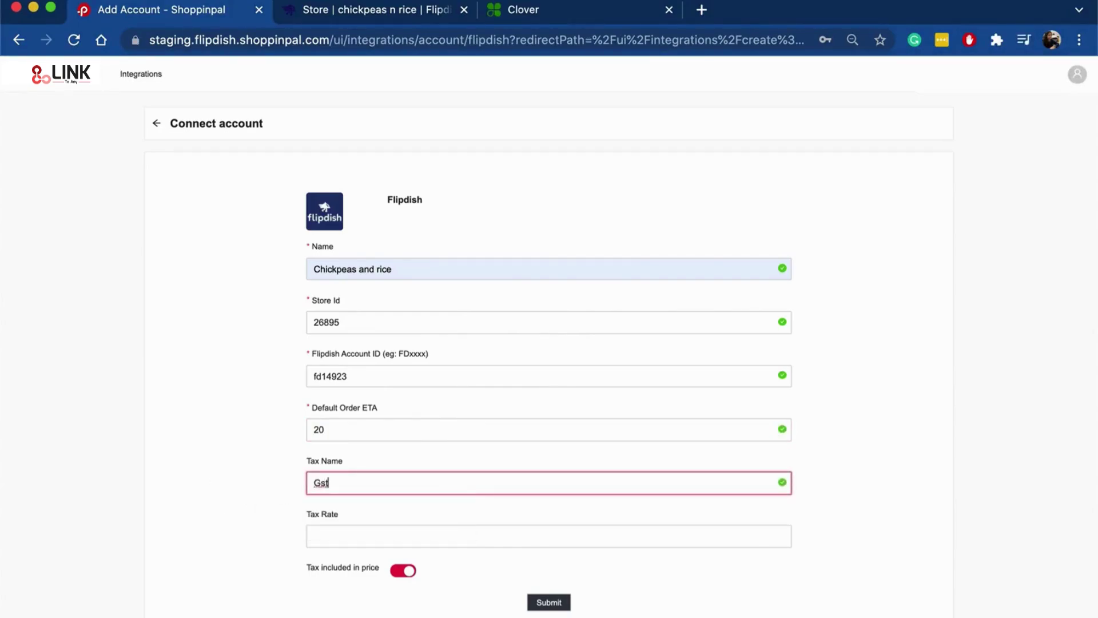
key(BackSpace)
key(BackSpace)
key(BackSpace)
text(Tax 1)
key(Tab)
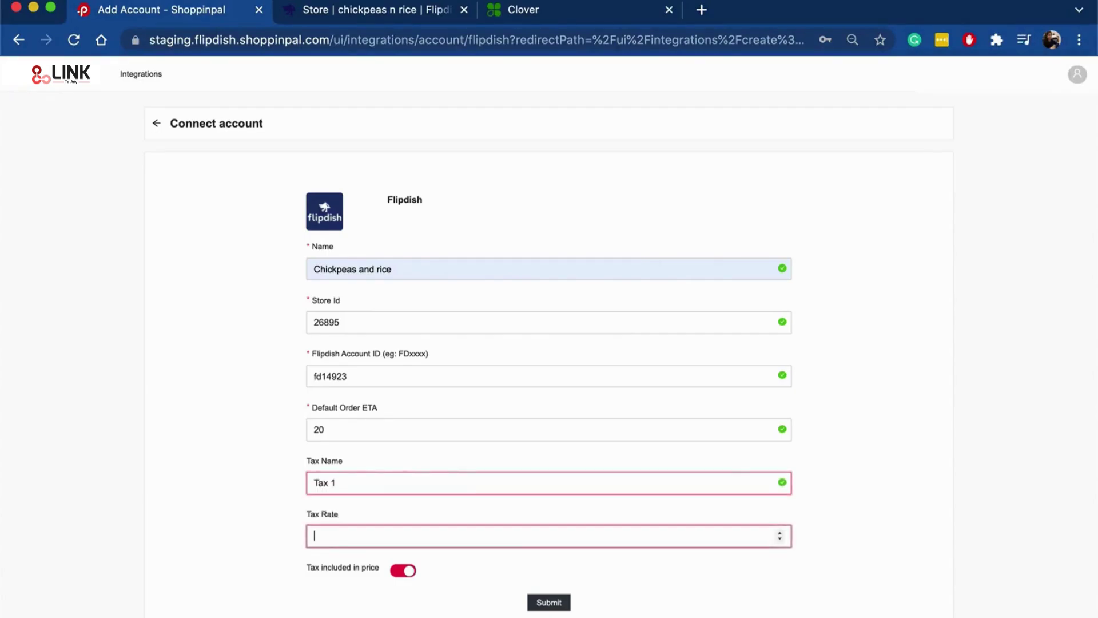
text(10)
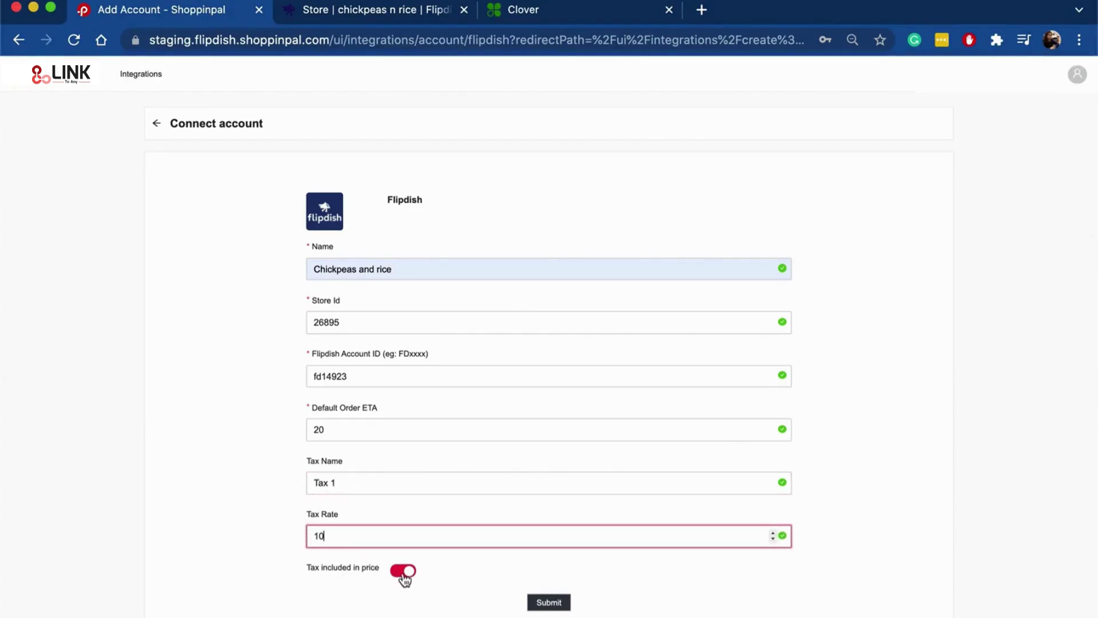
click(550, 607)
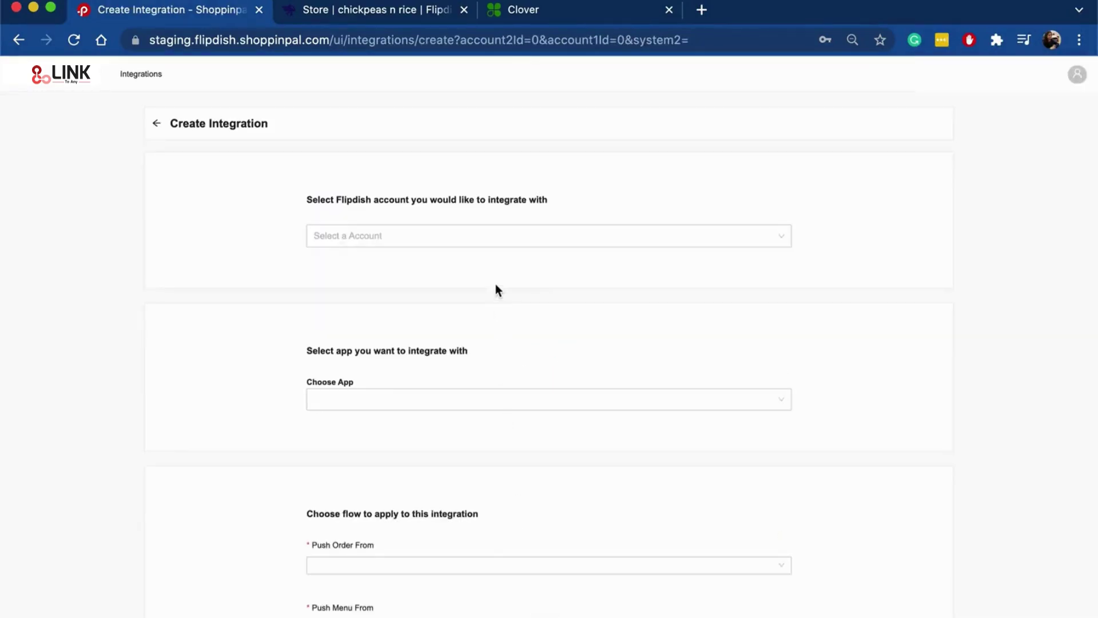
Select the Chickpeas and rice Flipdish account and choose Clover as the app.
scroll(495, 289, down, 1)
click(405, 200)
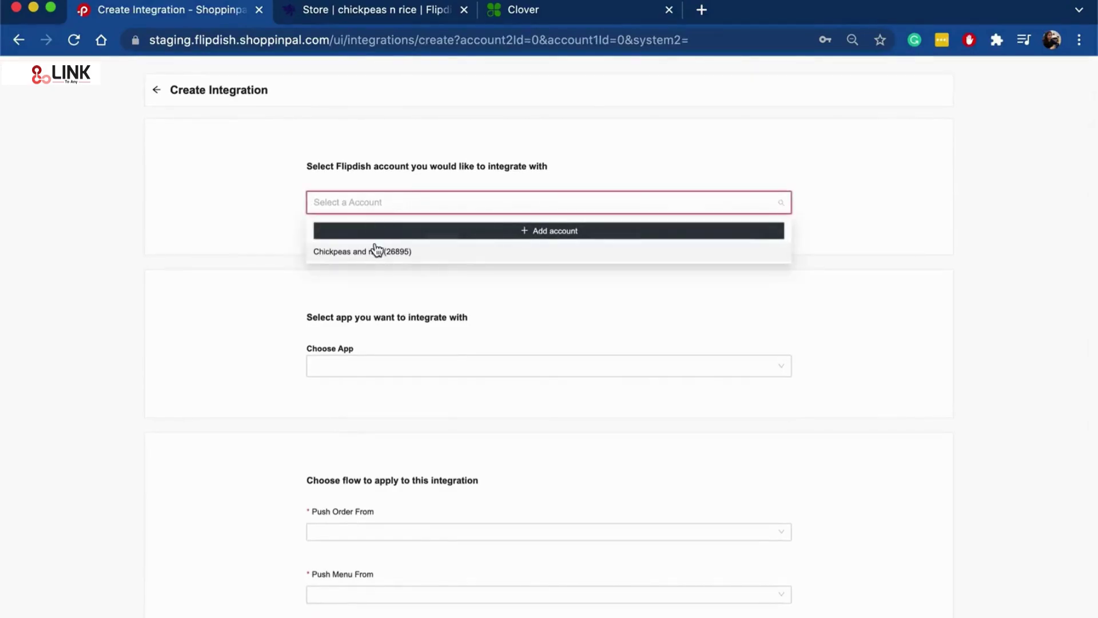
click(374, 252)
scroll(374, 256, down, 3)
click(361, 278)
click(343, 303)
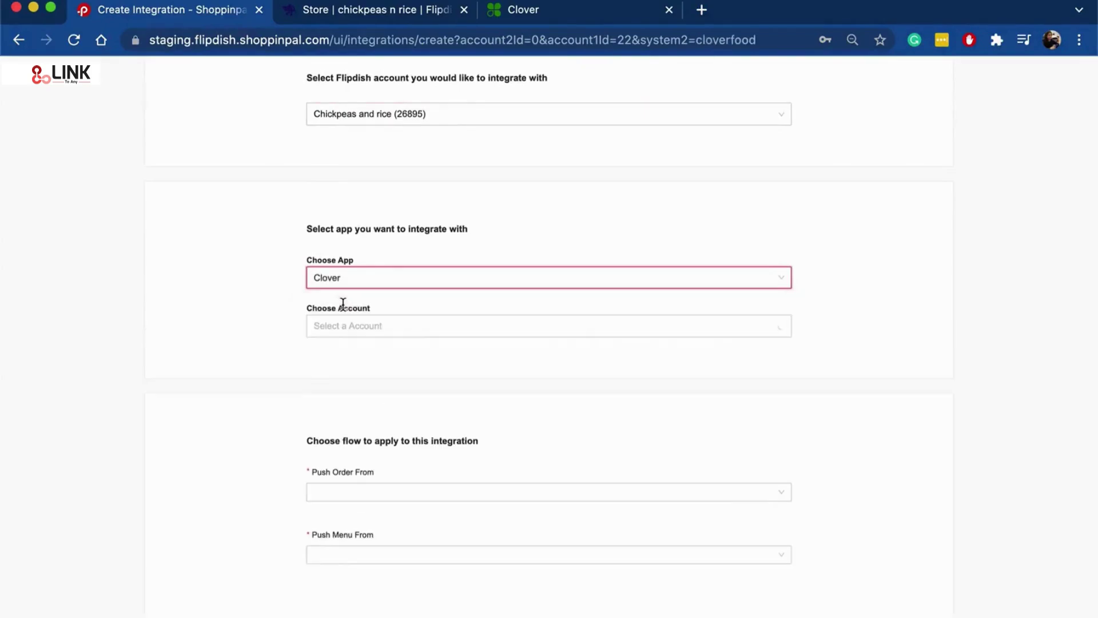
Add a new Clover account with region USA and submit it.
click(346, 328)
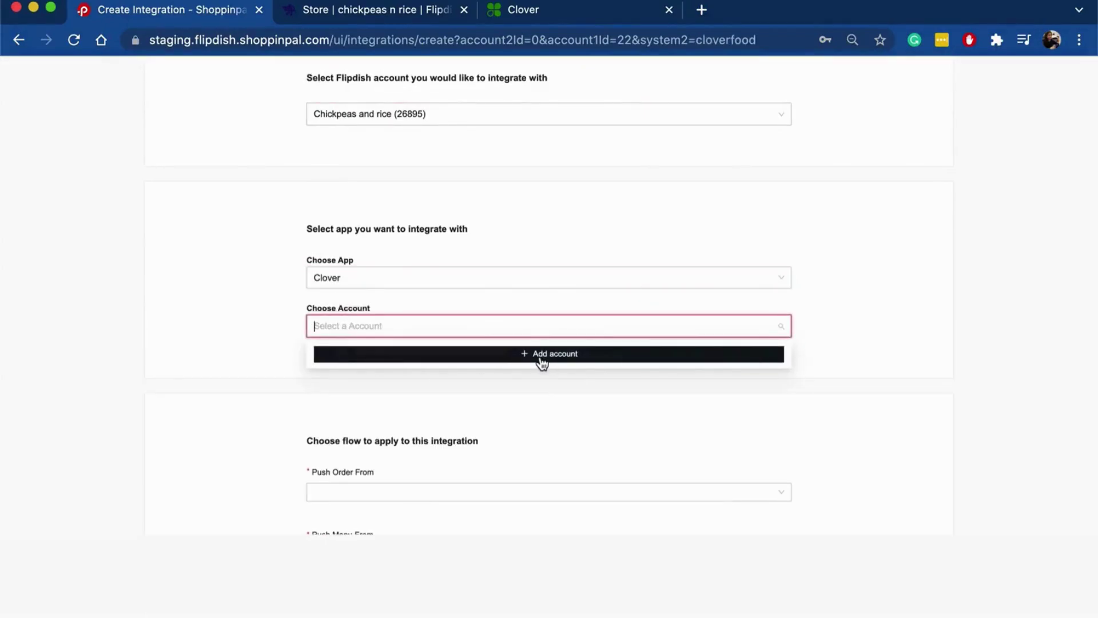
click(543, 355)
click(365, 270)
click(544, 265)
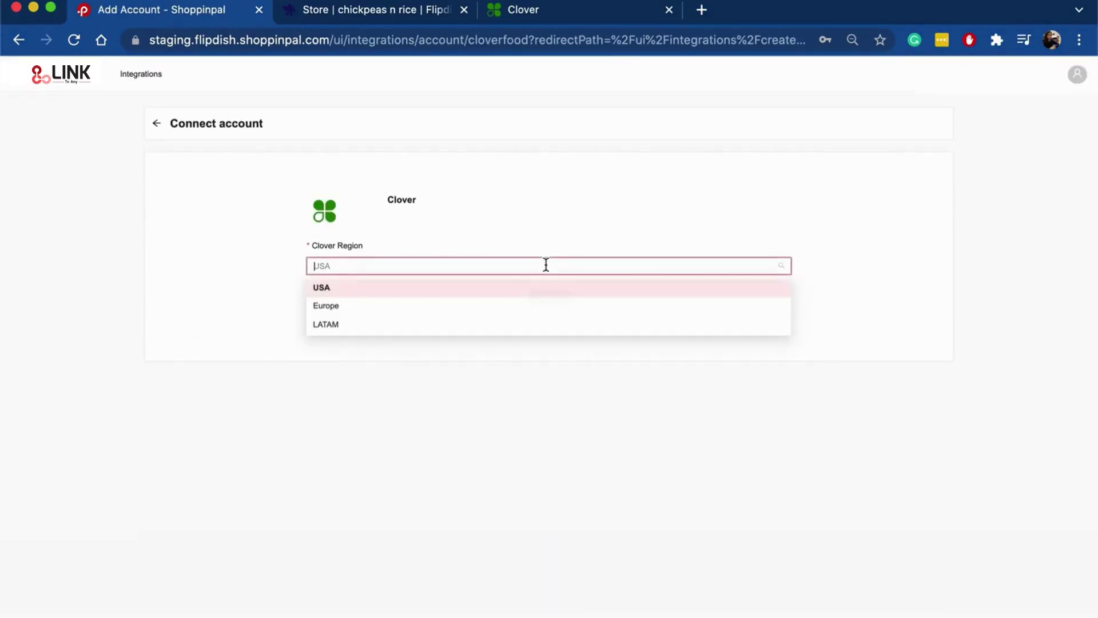
click(385, 294)
click(561, 302)
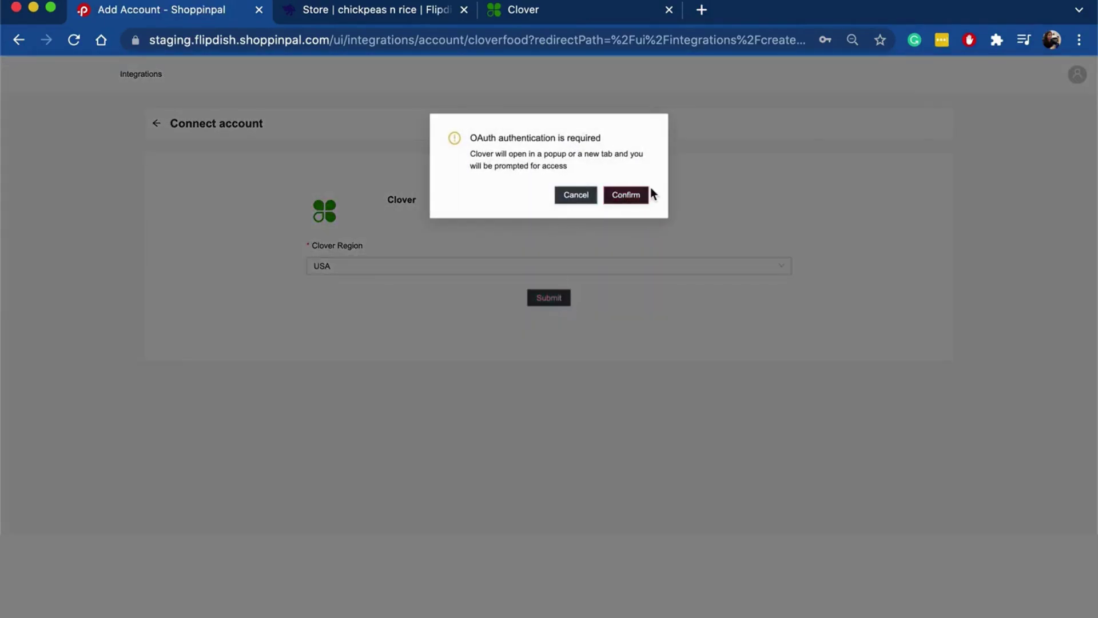
Confirm the Clover OAuth authentication to approve the portal's access.
click(634, 196)
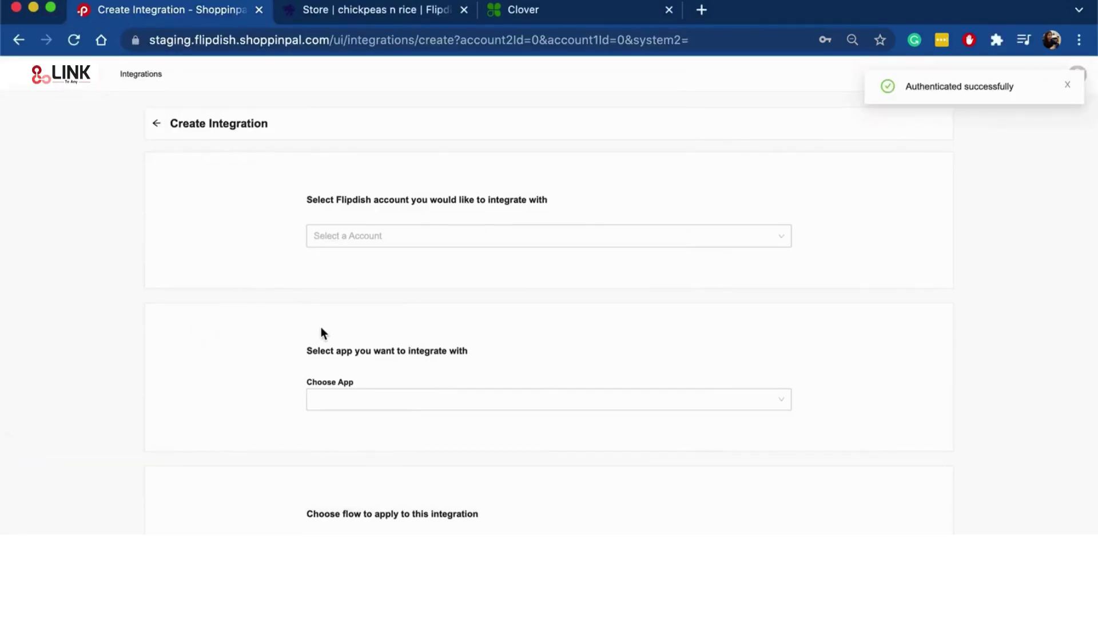
Pair the Chickpeas and rice Flipdish account with Clover account SP Party Stores.
scroll(321, 328, down, 3)
click(326, 303)
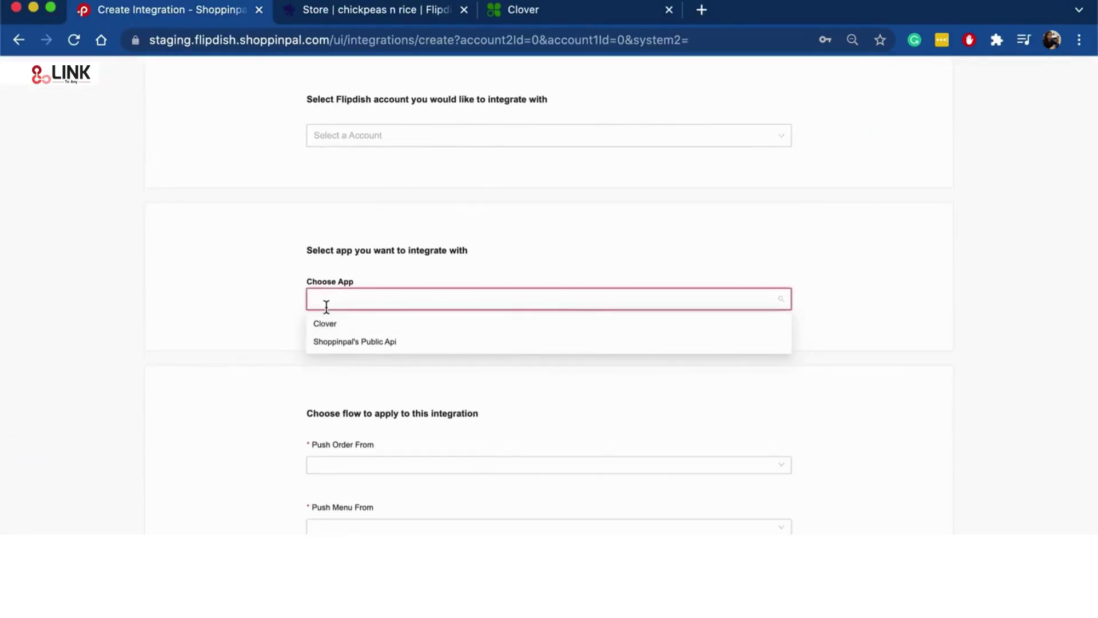
click(327, 323)
click(329, 339)
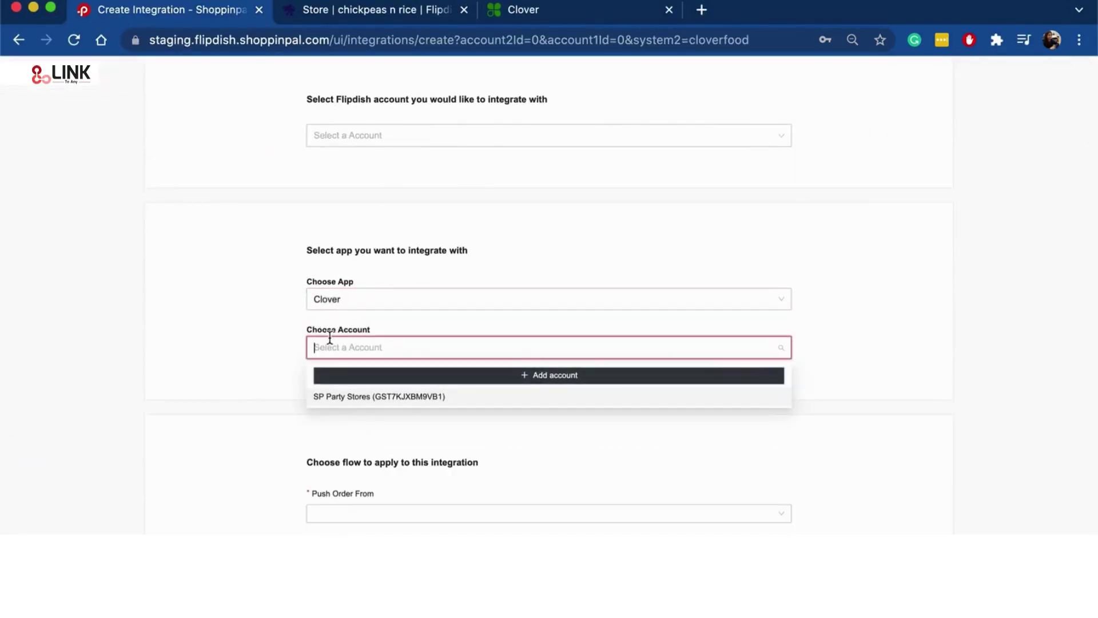
click(221, 379)
scroll(229, 366, up, 3)
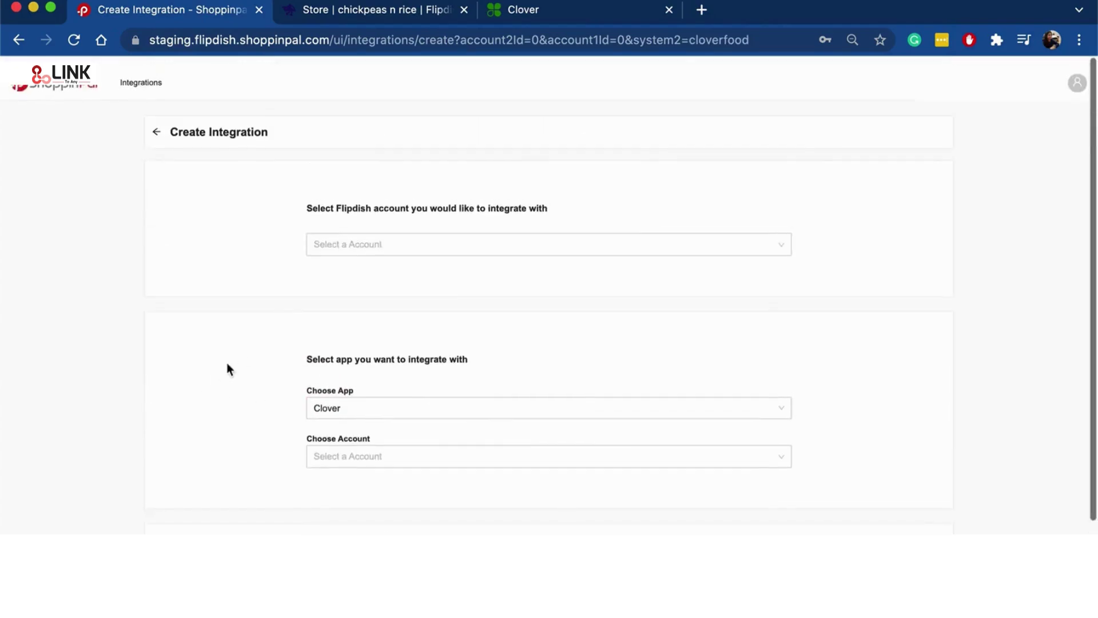
click(358, 240)
click(344, 285)
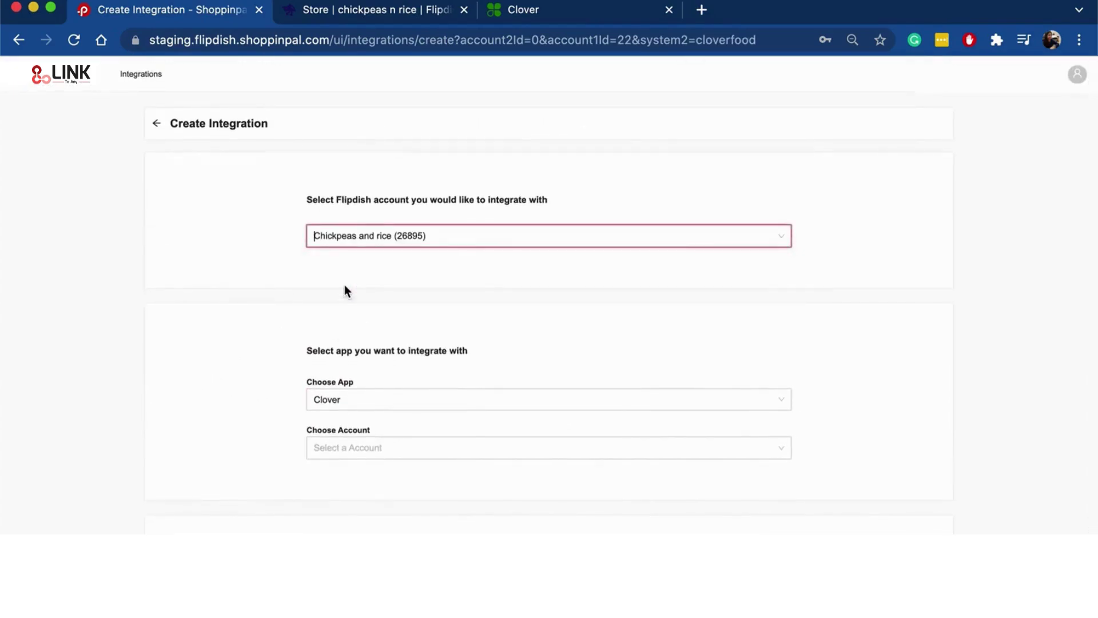
scroll(345, 291, down, 3)
click(347, 369)
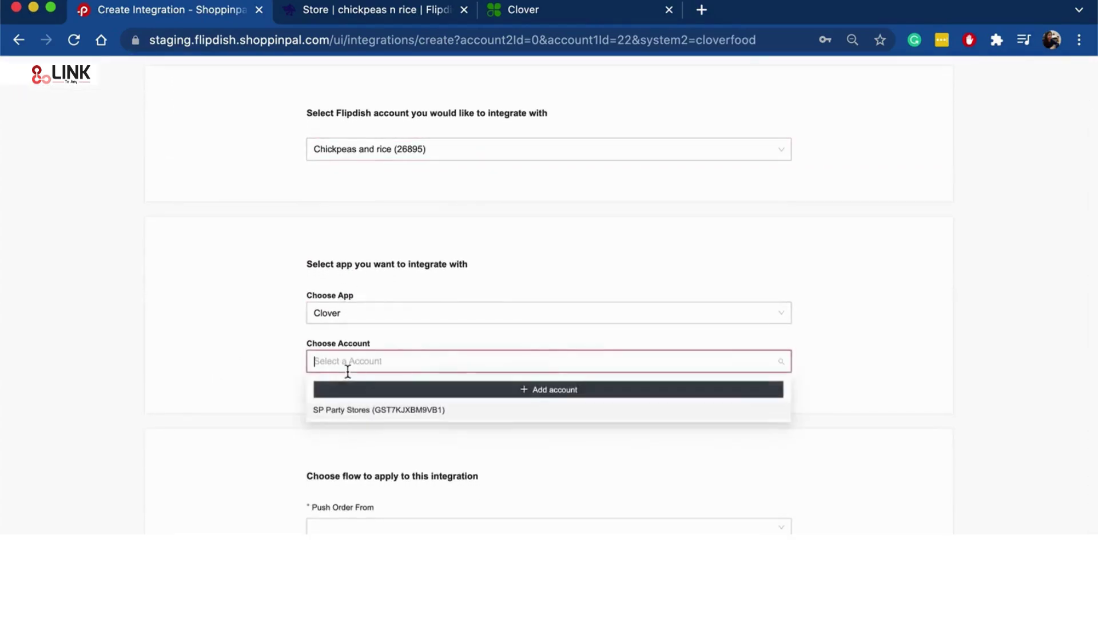
click(342, 411)
Set orders pushed from Flipdish and menu pushed from Clover, then create the integration.
click(357, 532)
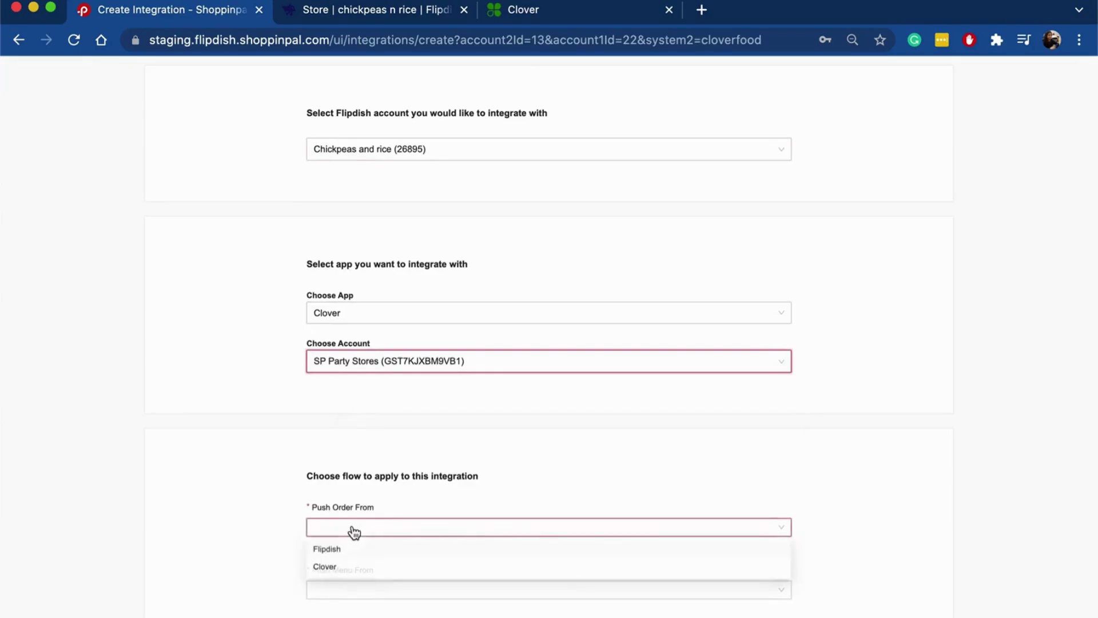
click(341, 549)
scroll(345, 523, down, 3)
click(347, 508)
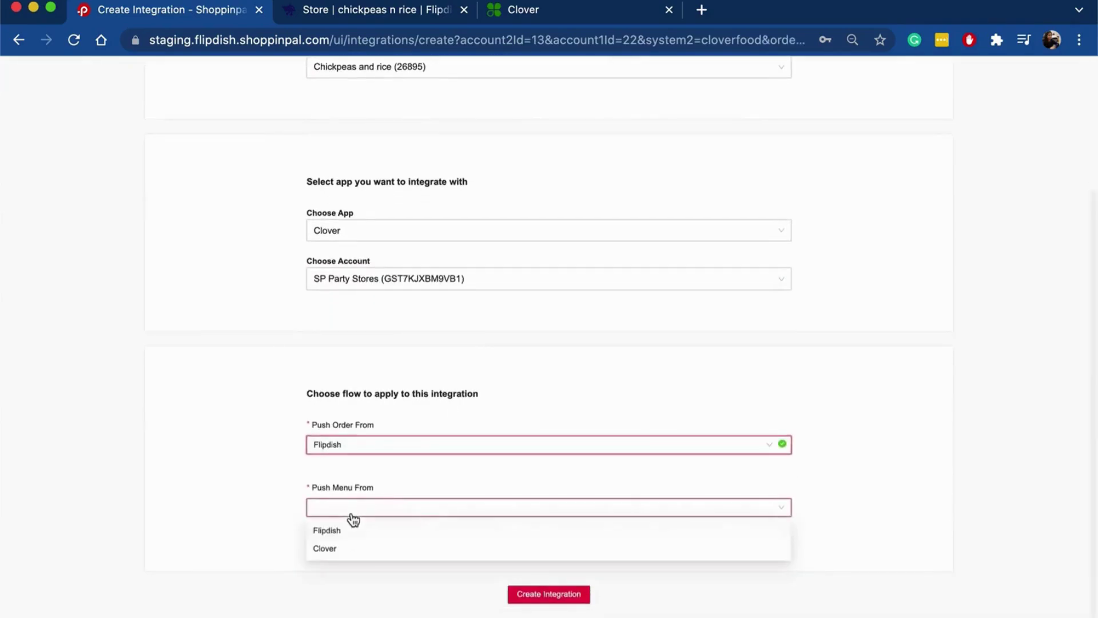
click(337, 549)
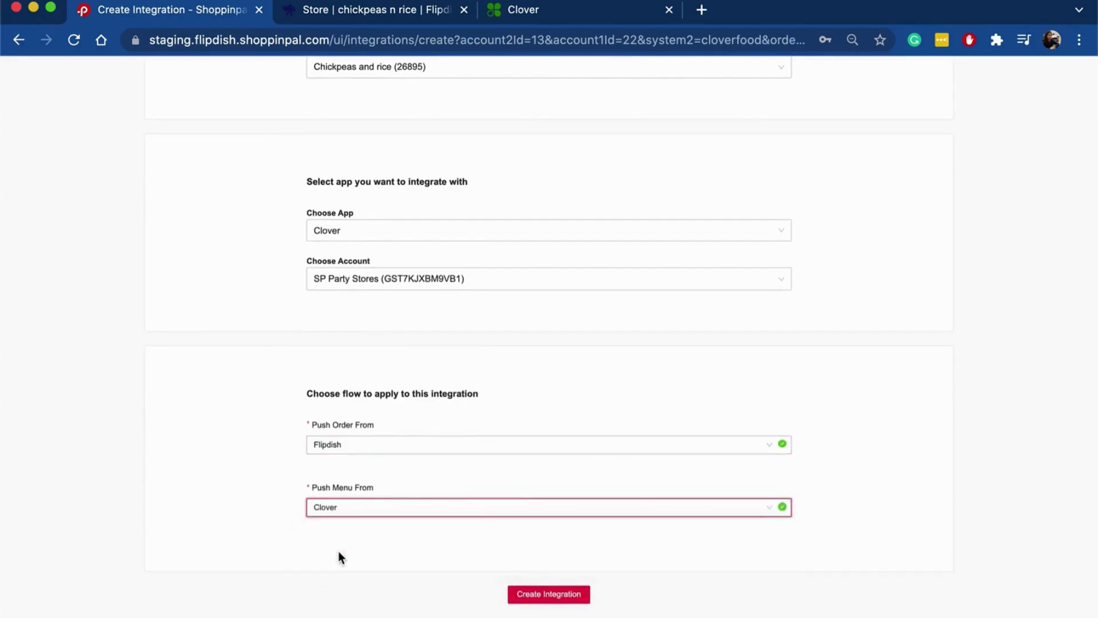
click(548, 595)
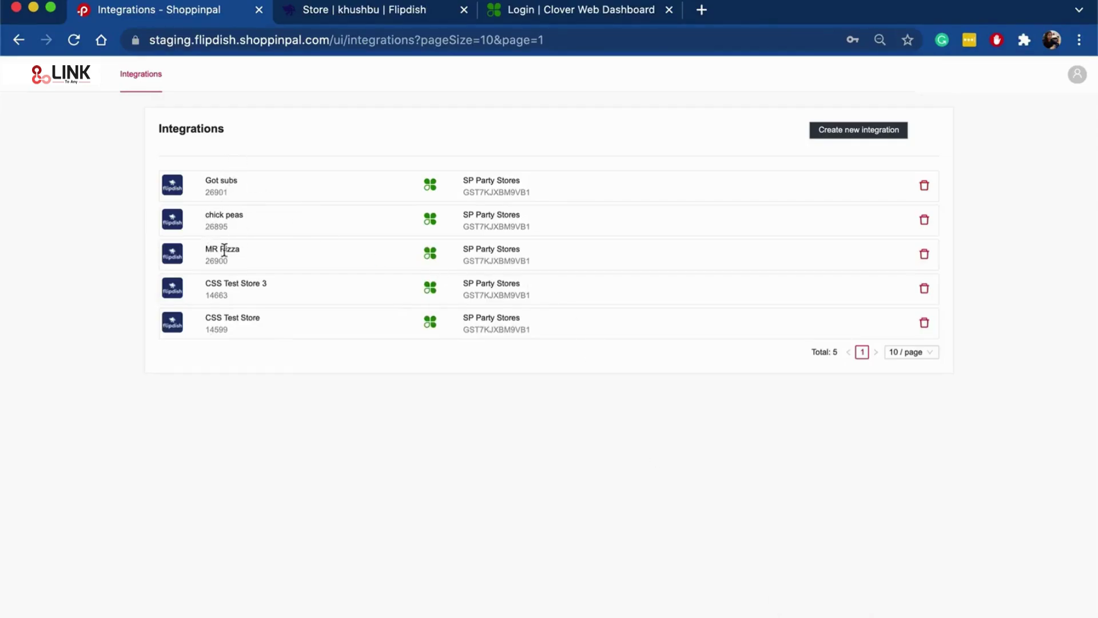
drag(204, 285, 276, 287)
Name the item 'New item from clover' and use the same text as the alternate name.
click(276, 286)
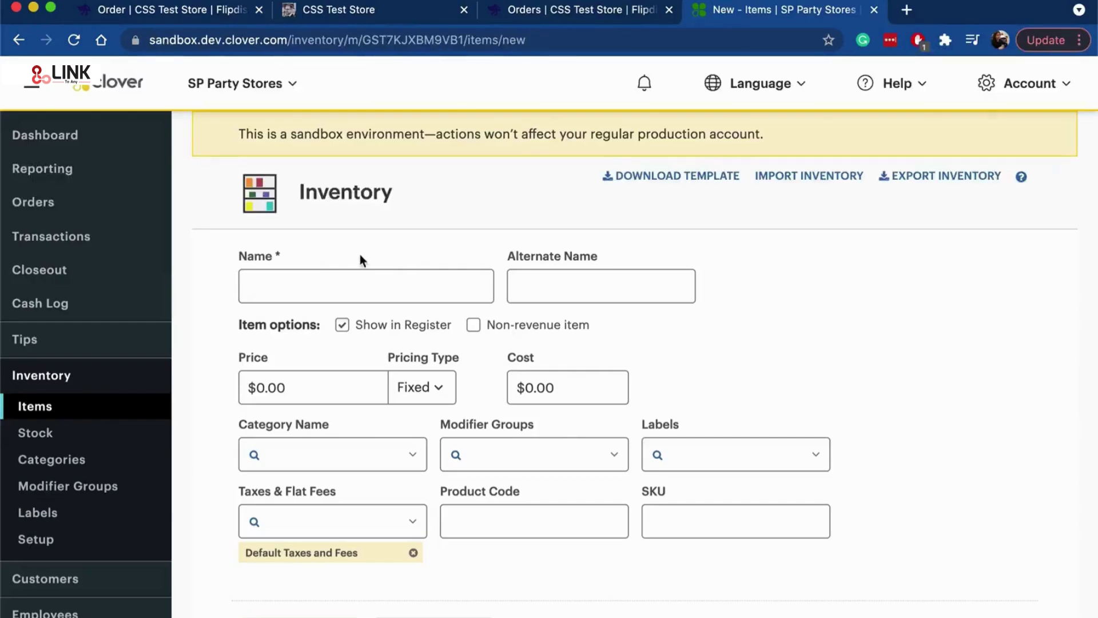
click(321, 285)
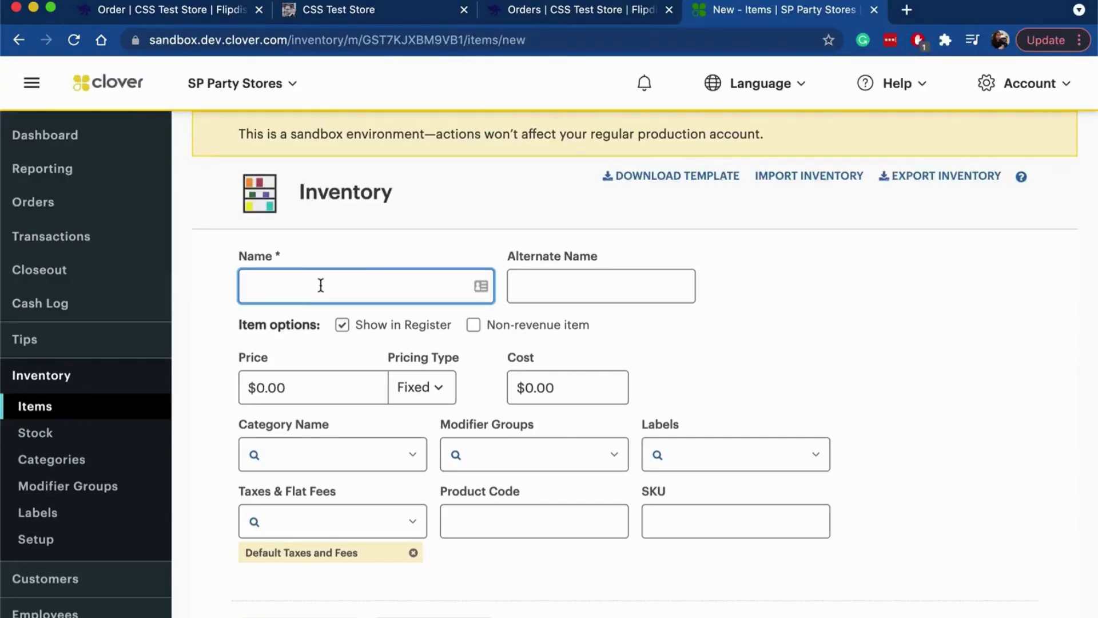
text(New item from clover)
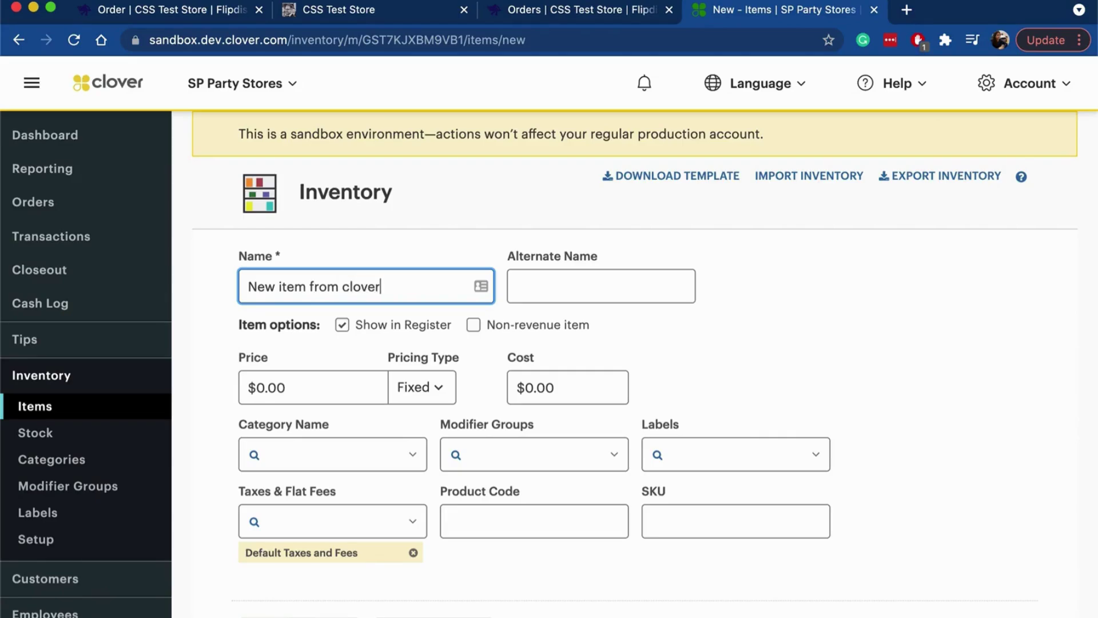
key(super+a)
key(super+c)
key(Tab)
key(super+v)
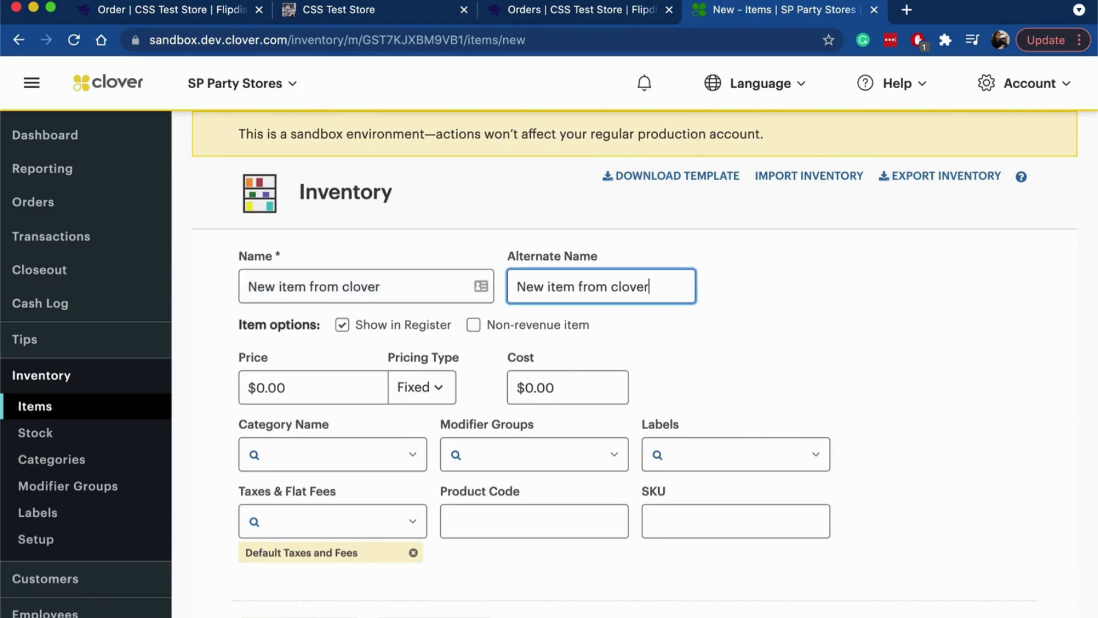
Set the item's price and cost to $10.00.
click(249, 377)
key(Delete)
text(10)
key(Tab)
click(524, 388)
text(1)
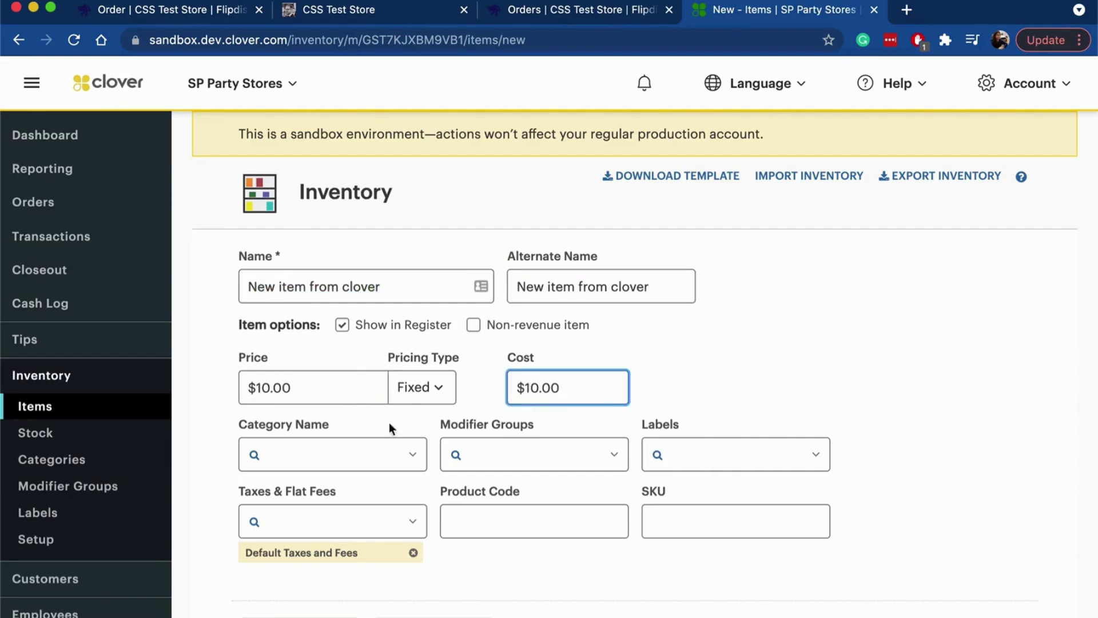
Create a category named 'New item from clover', then remove it from the item.
click(339, 455)
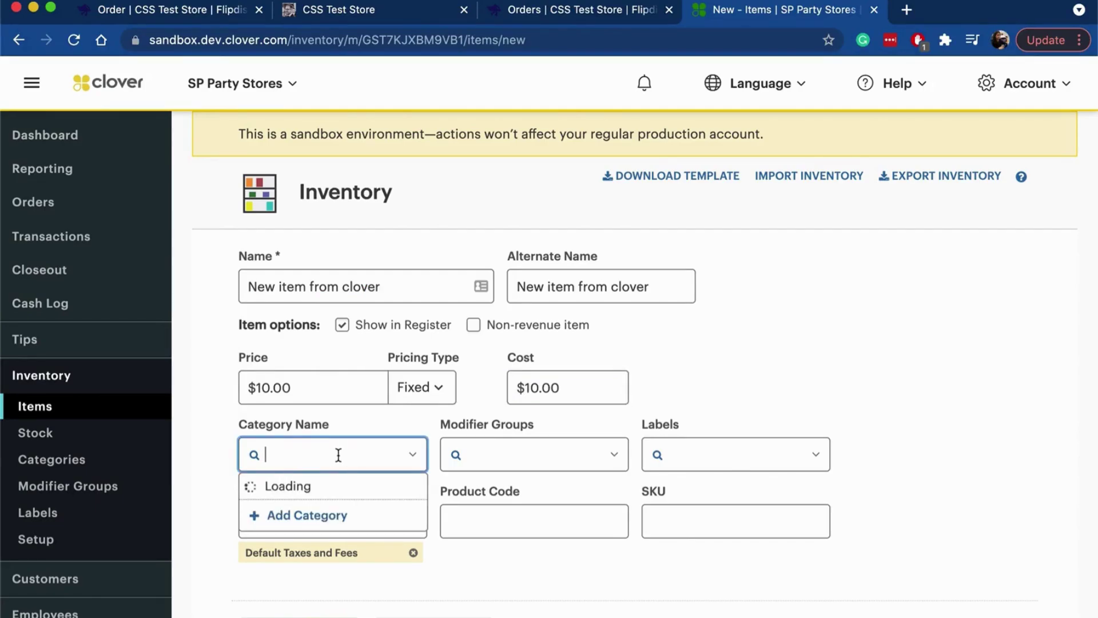
click(307, 515)
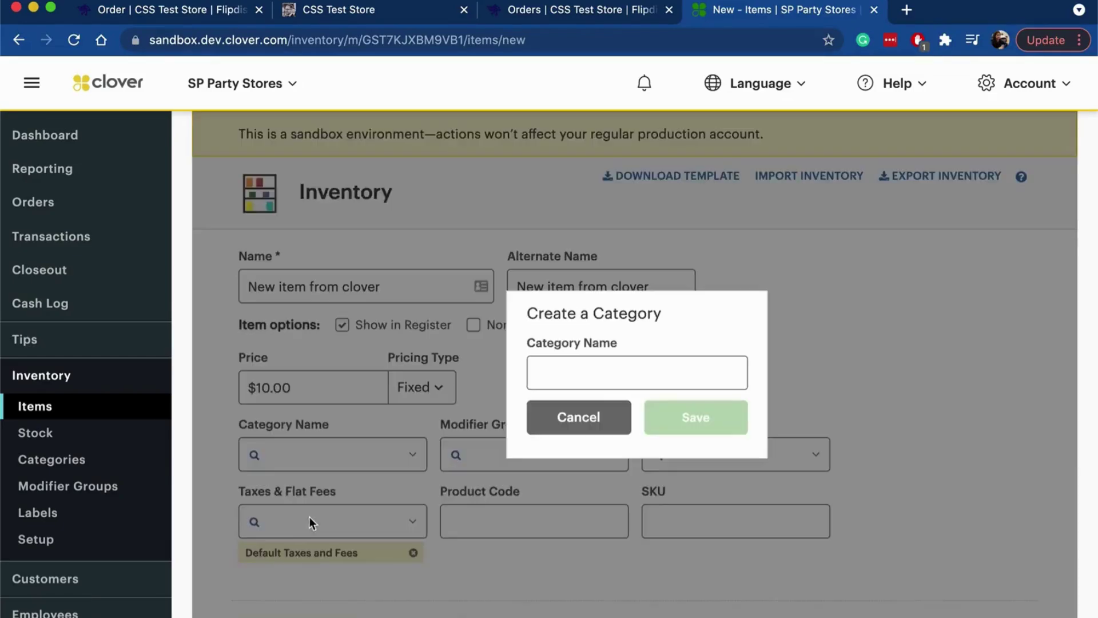
key(super+v)
click(693, 416)
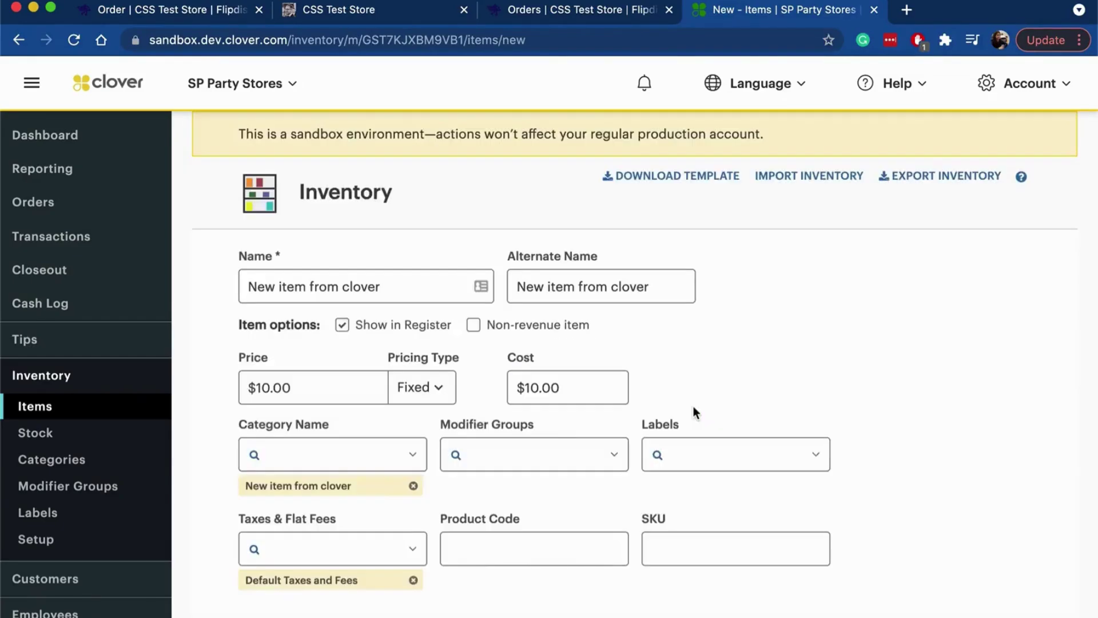
click(414, 486)
Create and assign a new category named 'New category'.
click(344, 454)
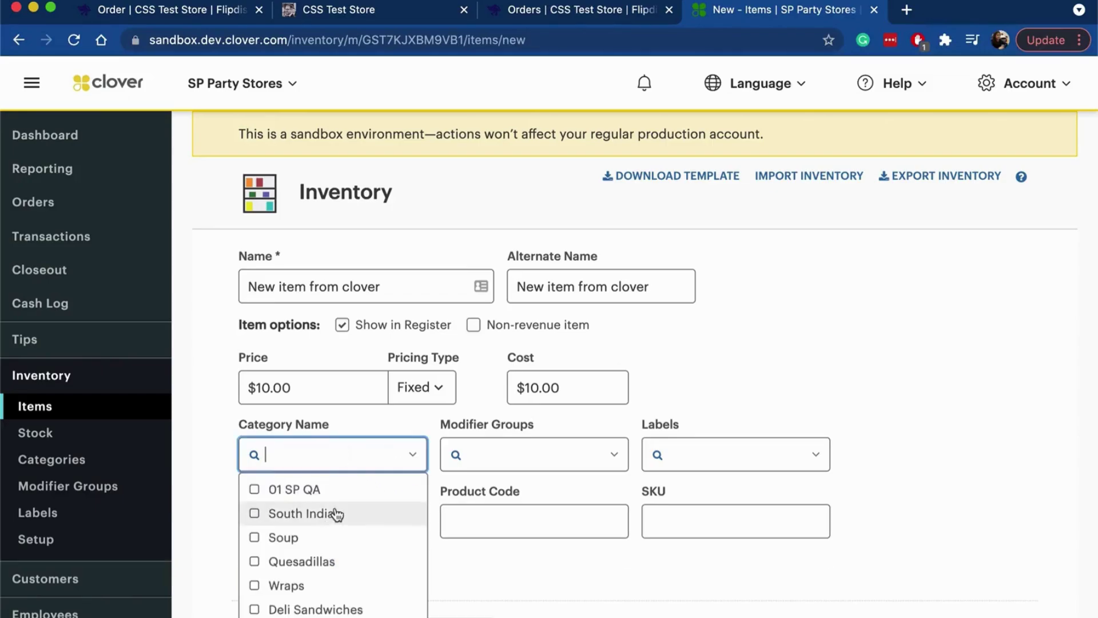
scroll(326, 549, down, 3)
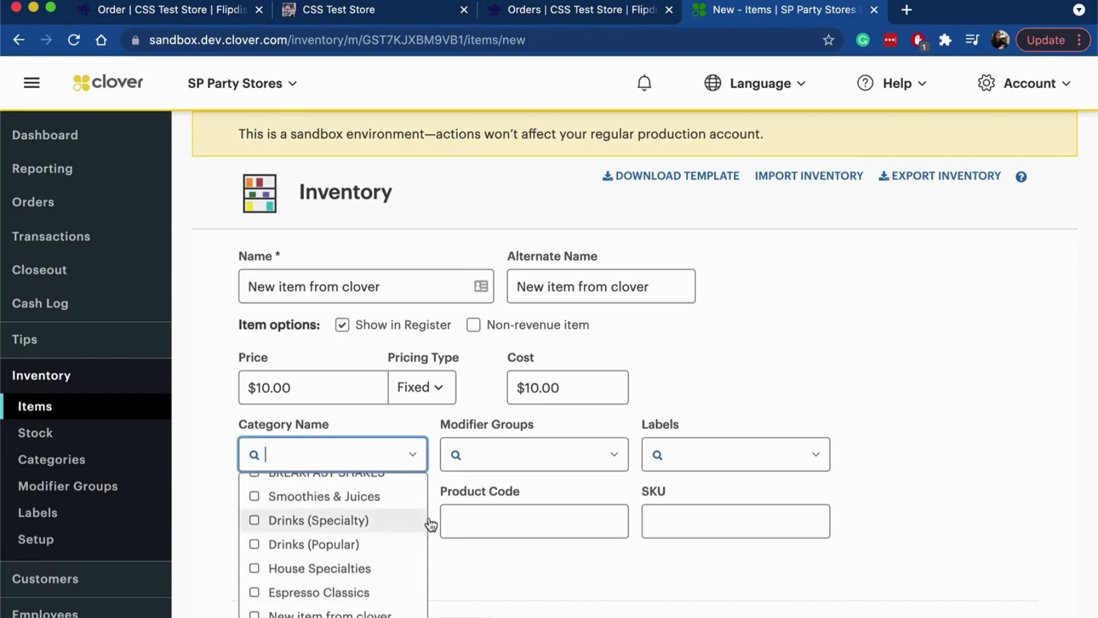
key(super+minus)
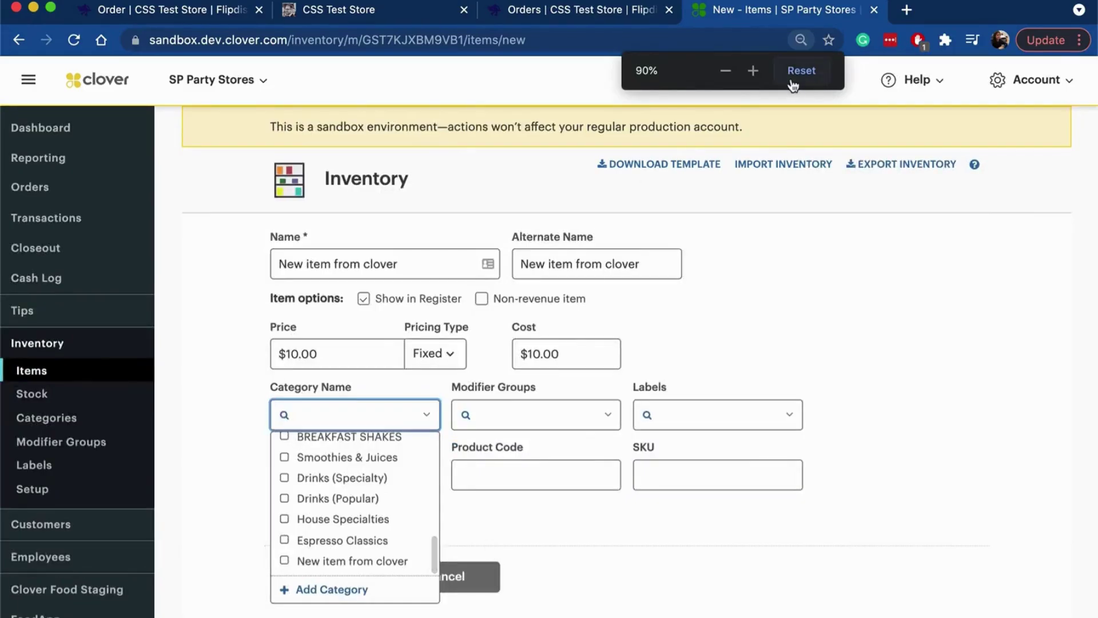
click(728, 70)
click(728, 70)
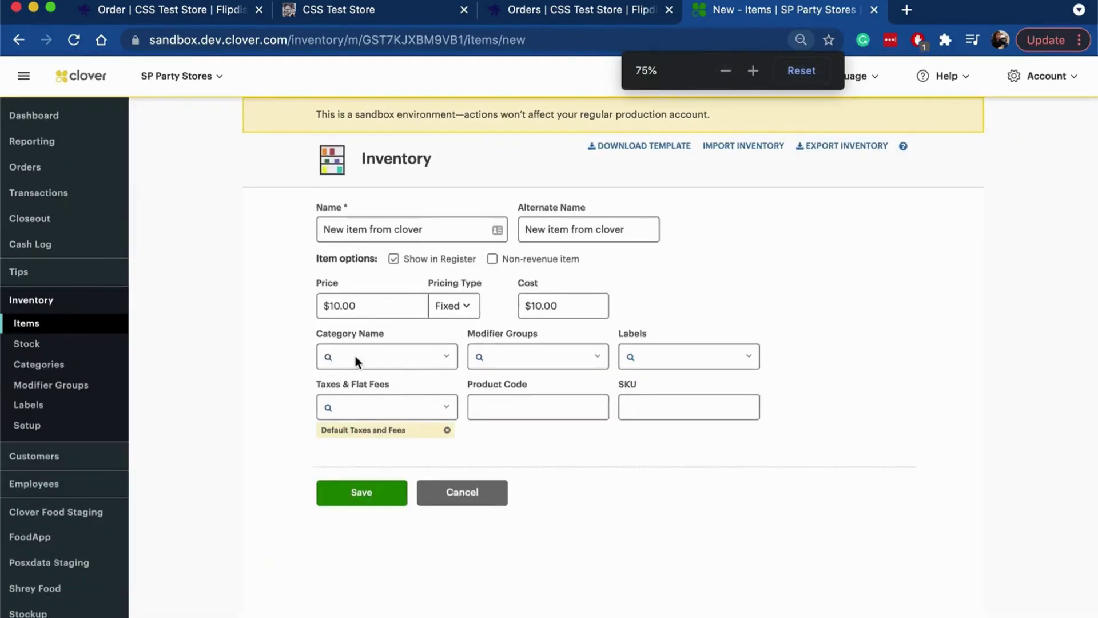
click(356, 356)
click(356, 571)
click(594, 342)
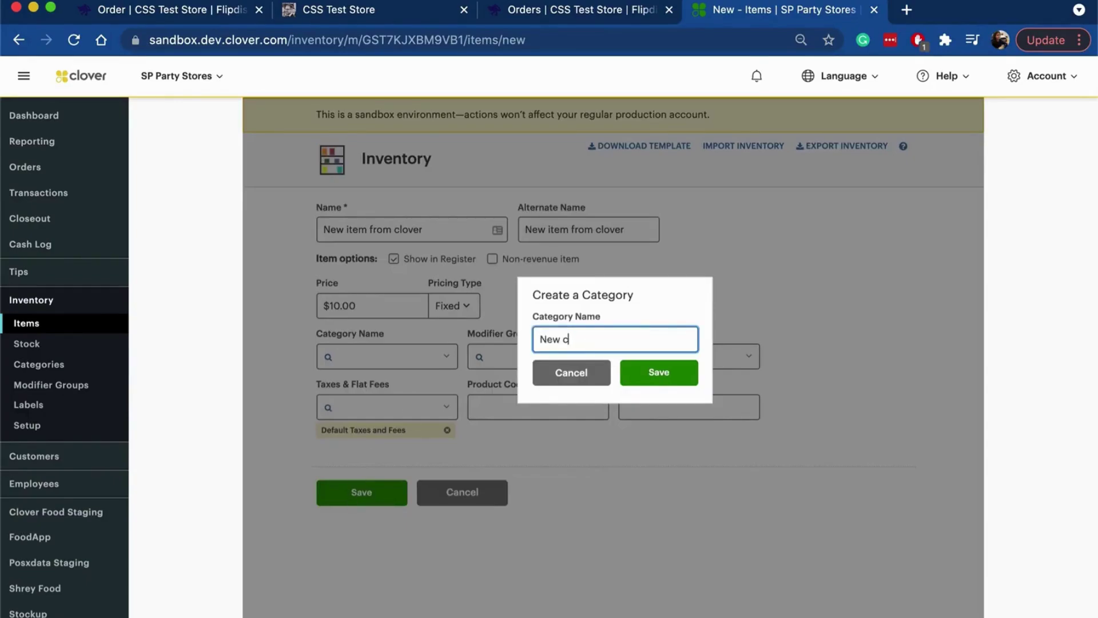
click(671, 373)
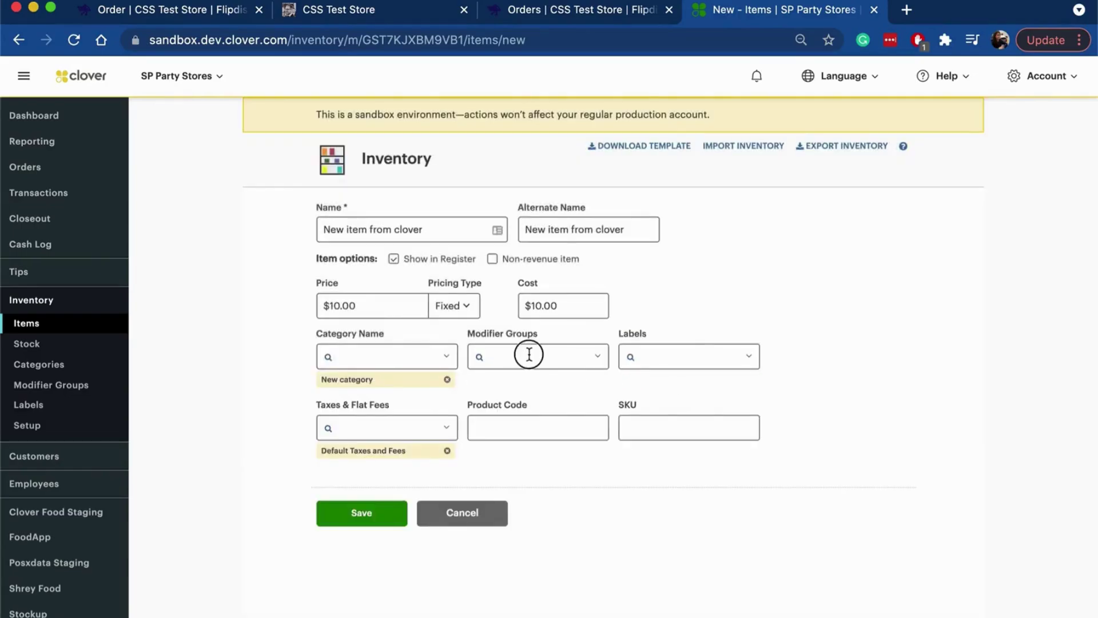
Create and save a modifier group named 'New modifier group'.
click(529, 355)
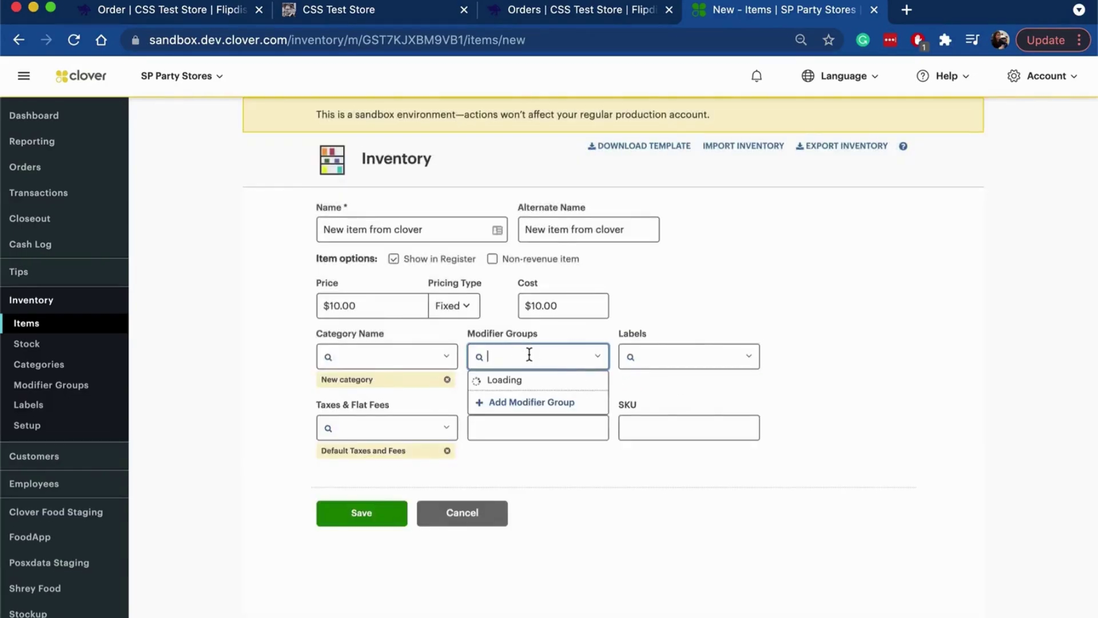
click(532, 402)
click(584, 329)
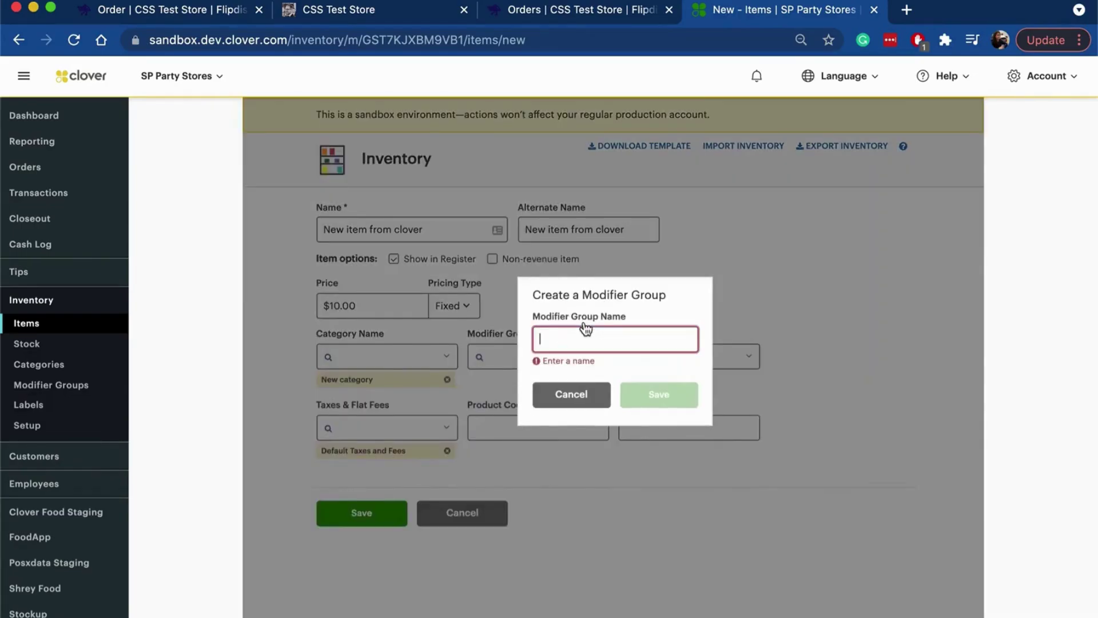
text(New modifier group)
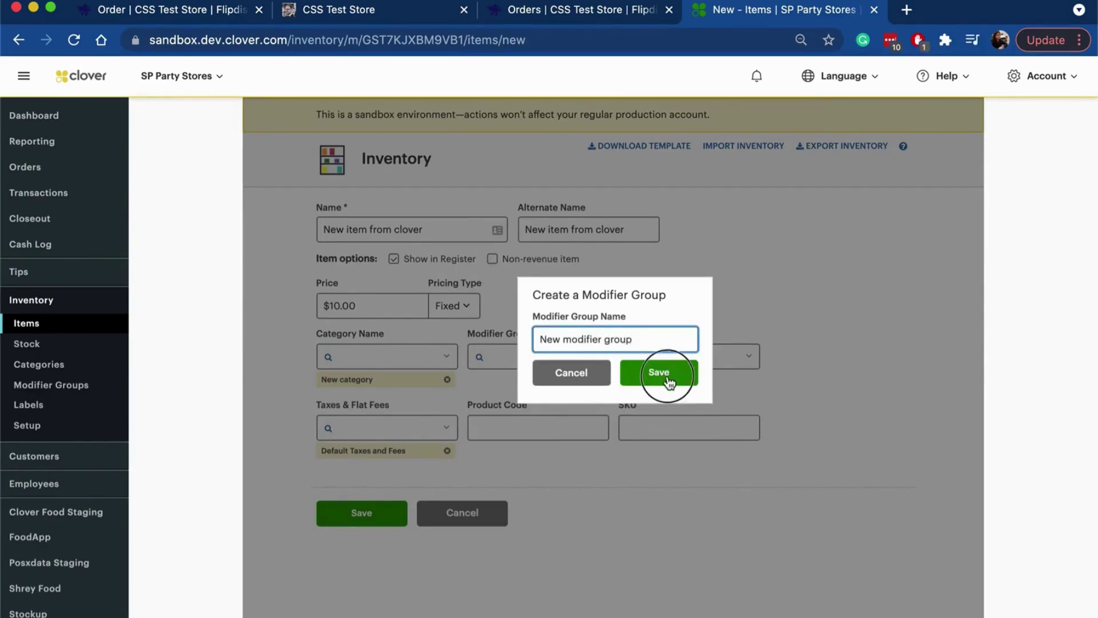
click(667, 379)
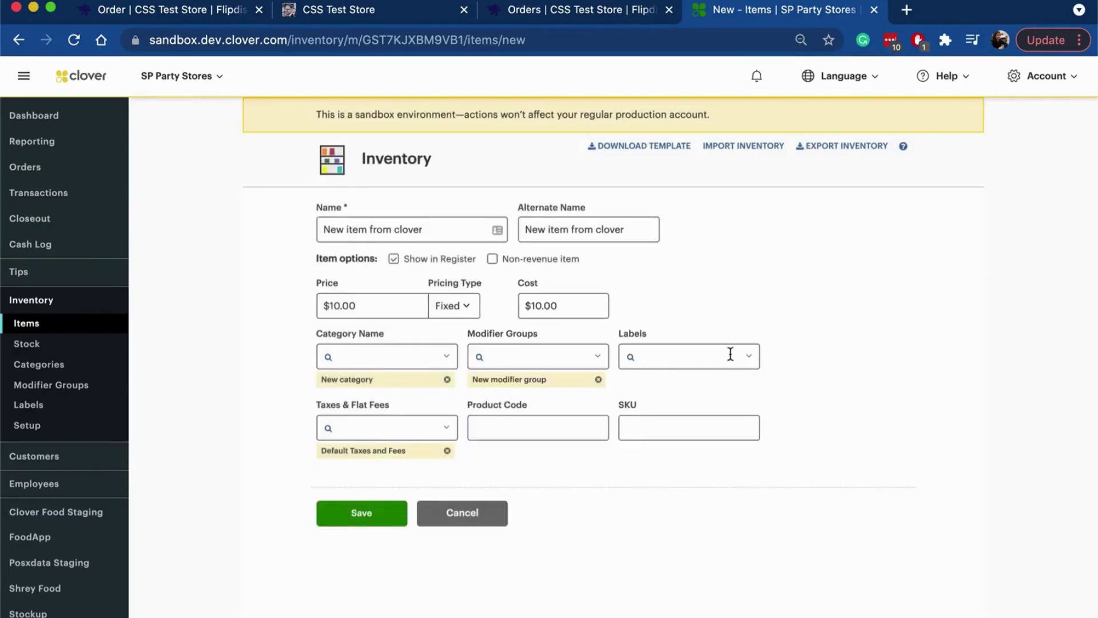
Tag the item with two labels, including SP QA.
click(754, 352)
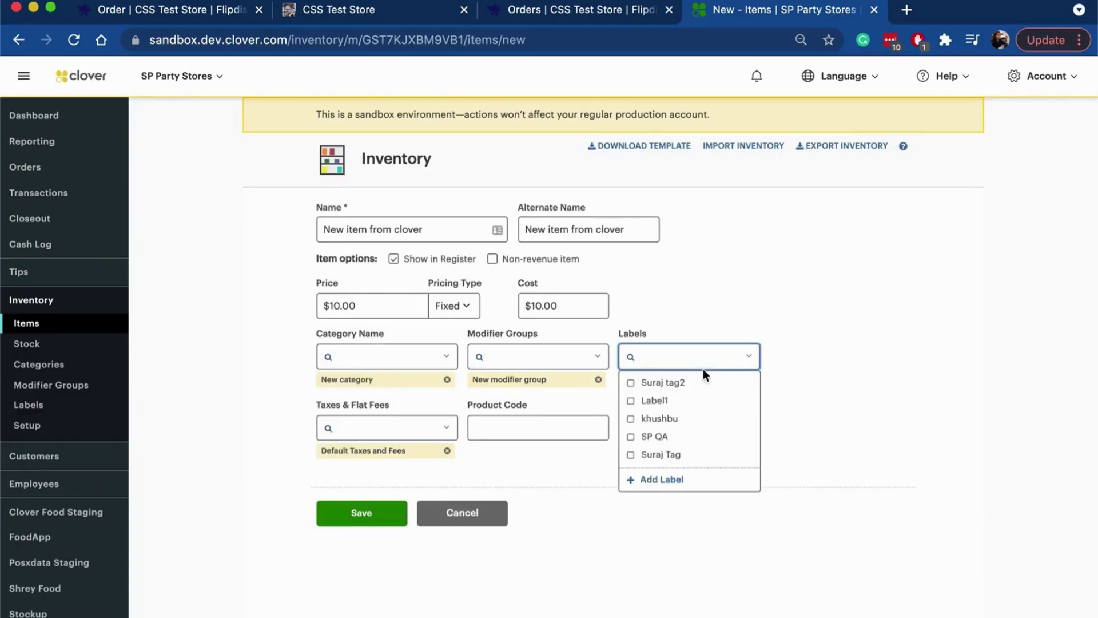
click(661, 421)
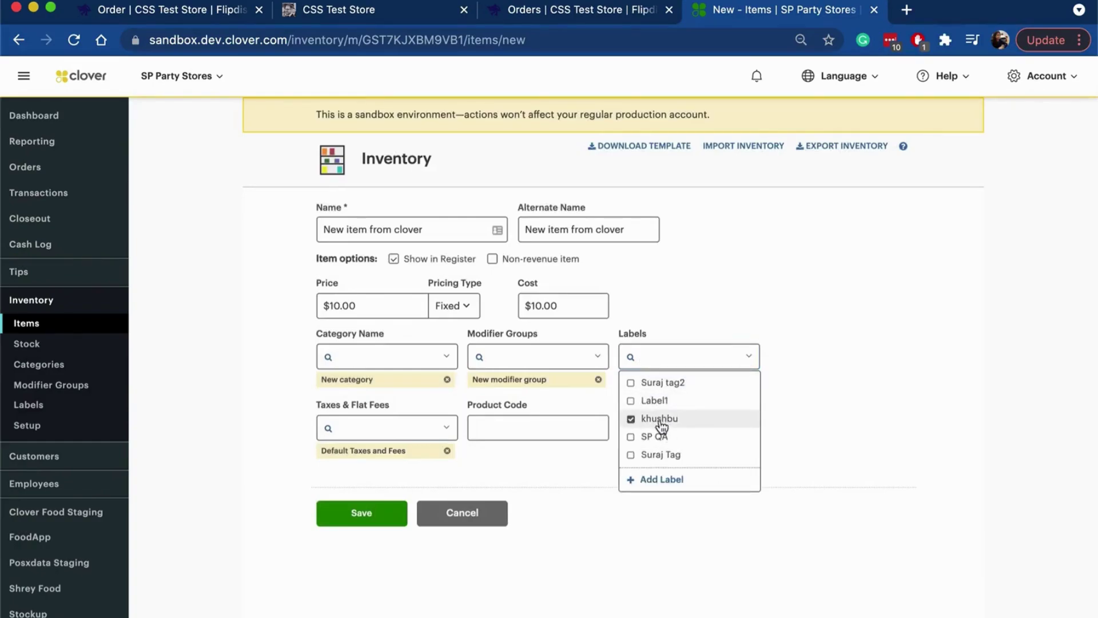
click(655, 437)
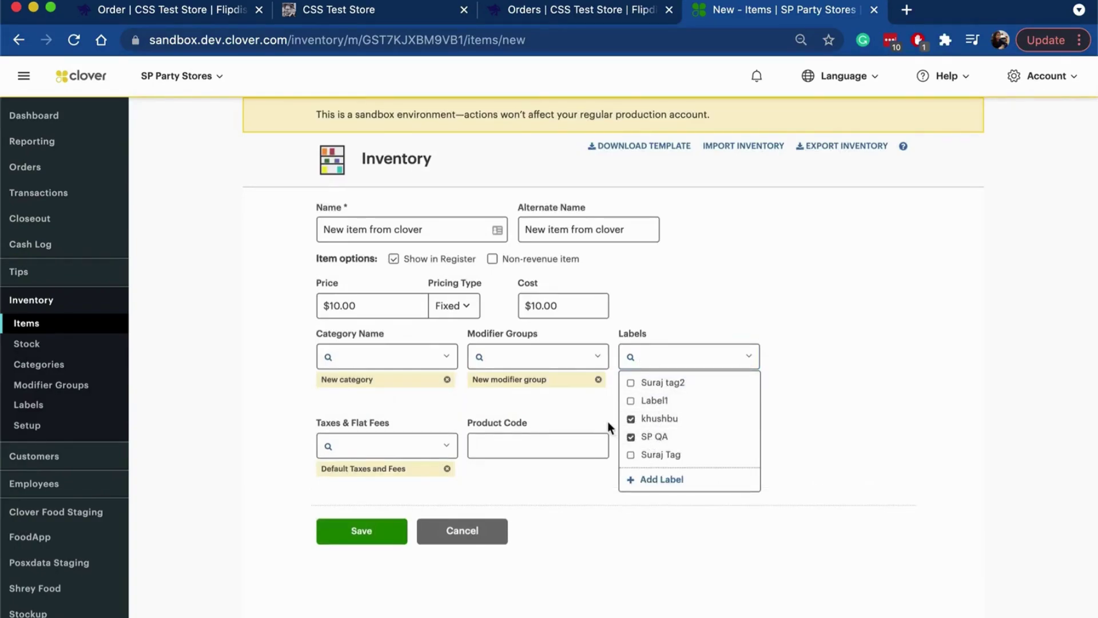
click(382, 457)
Set product code and SKU 100, save the item, and view the Flipdish menu.
click(493, 444)
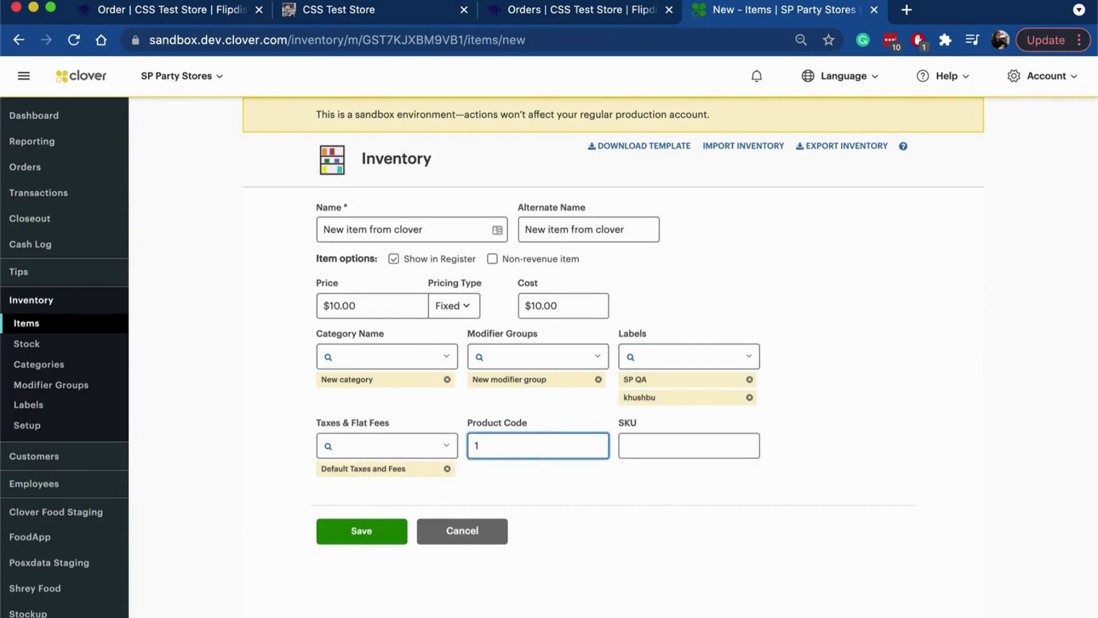
click(688, 446)
text(100)
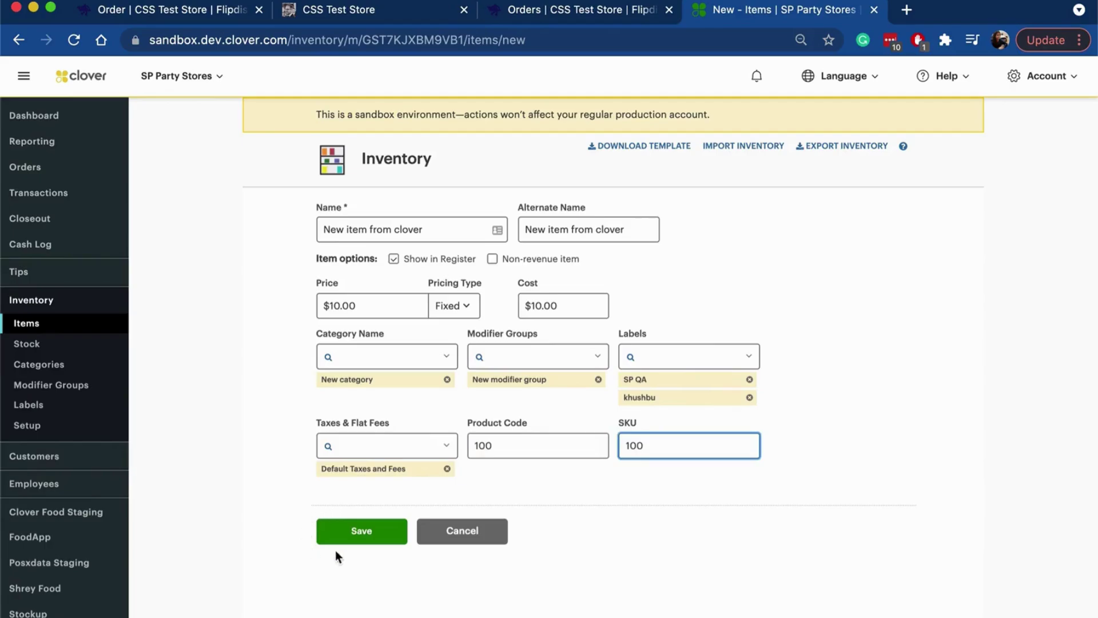
click(351, 532)
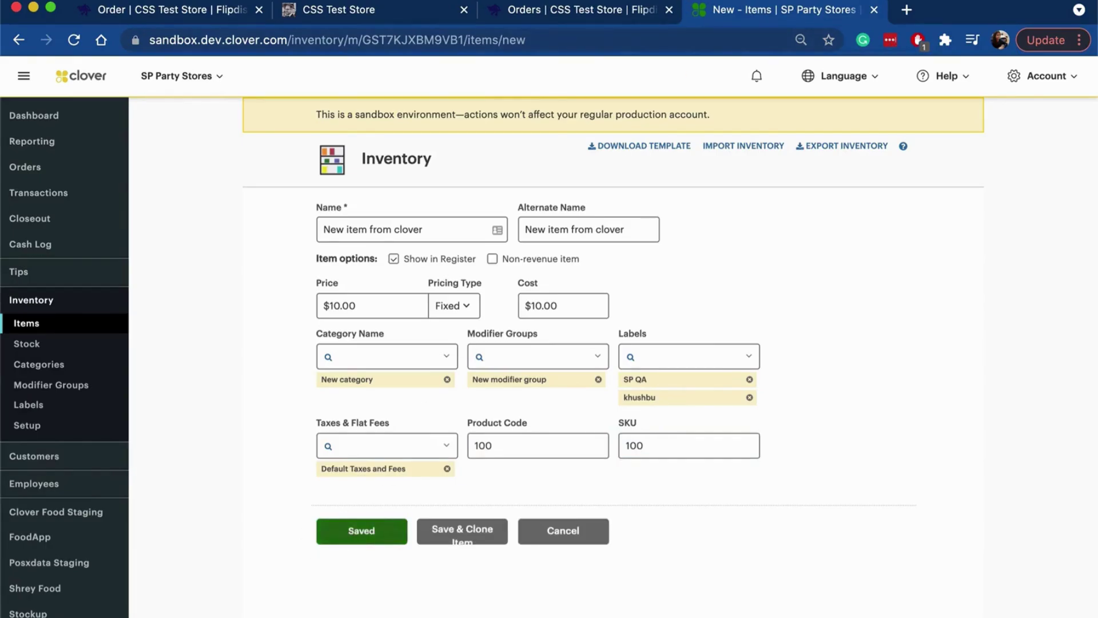
click(215, 15)
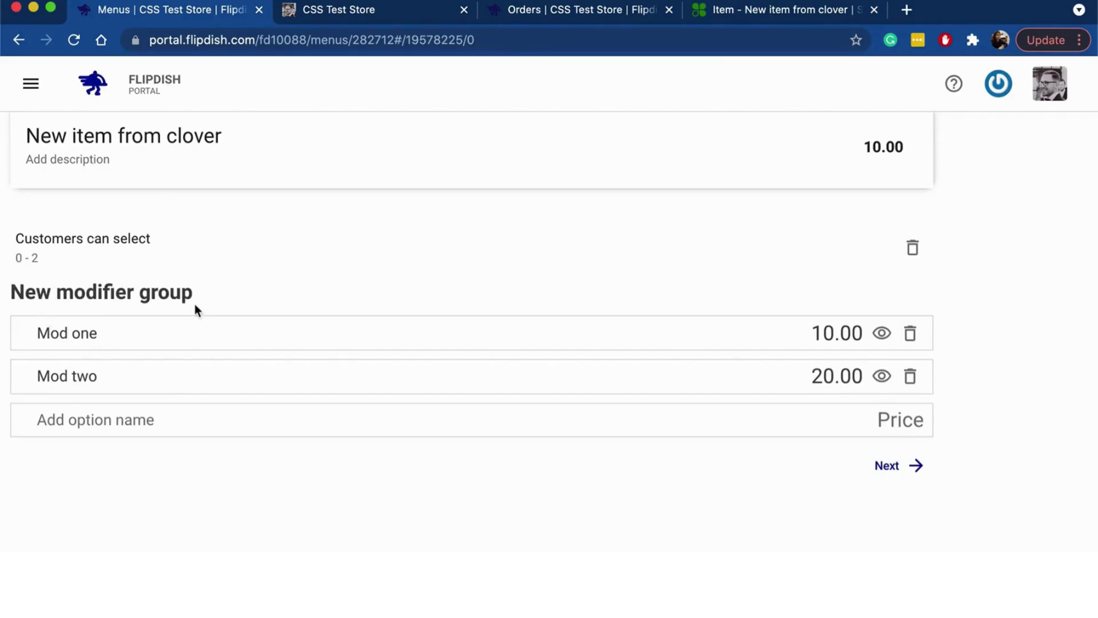
scroll(199, 303, up, 3)
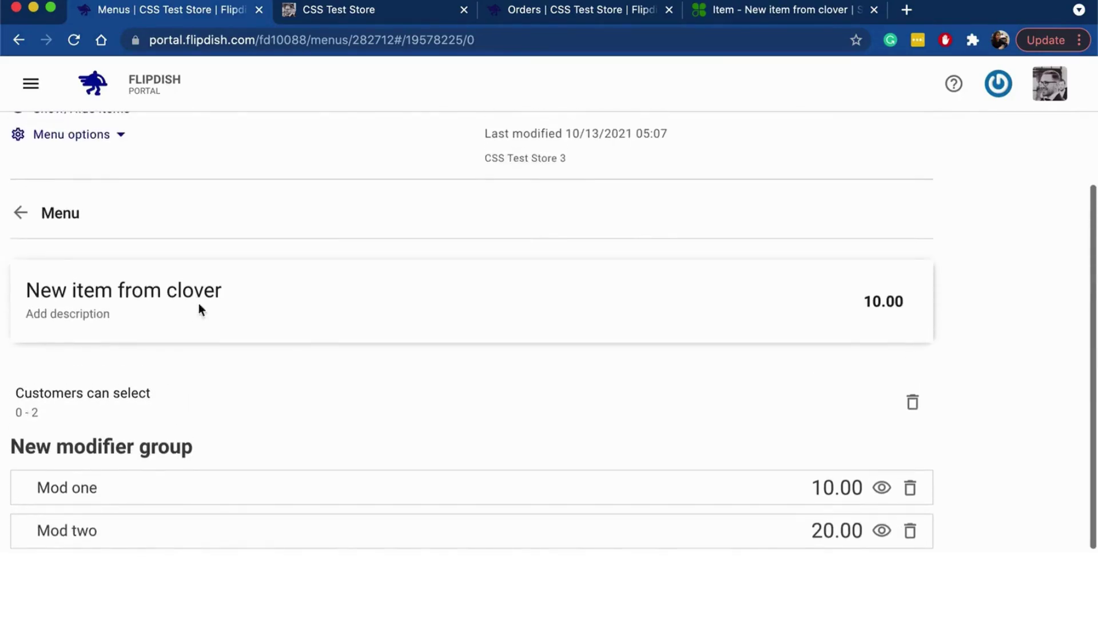
scroll(721, 497, down, 1)
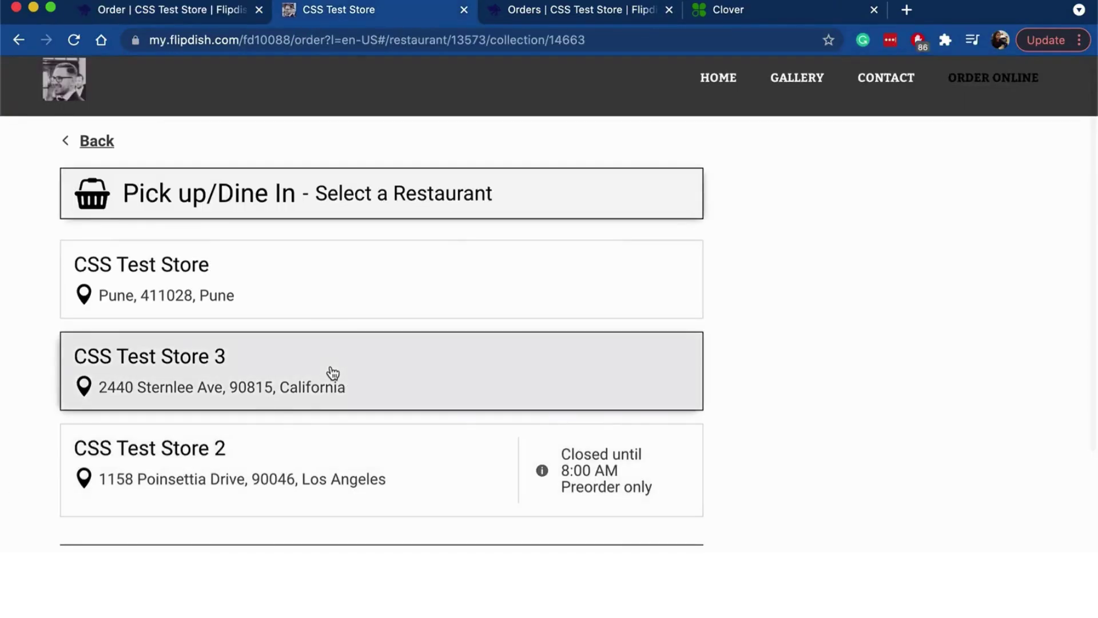
At CSS Test Store 3, add a Spicy Fajita with Crossiant and Bagel to the basket.
click(333, 373)
scroll(333, 373, down, 2)
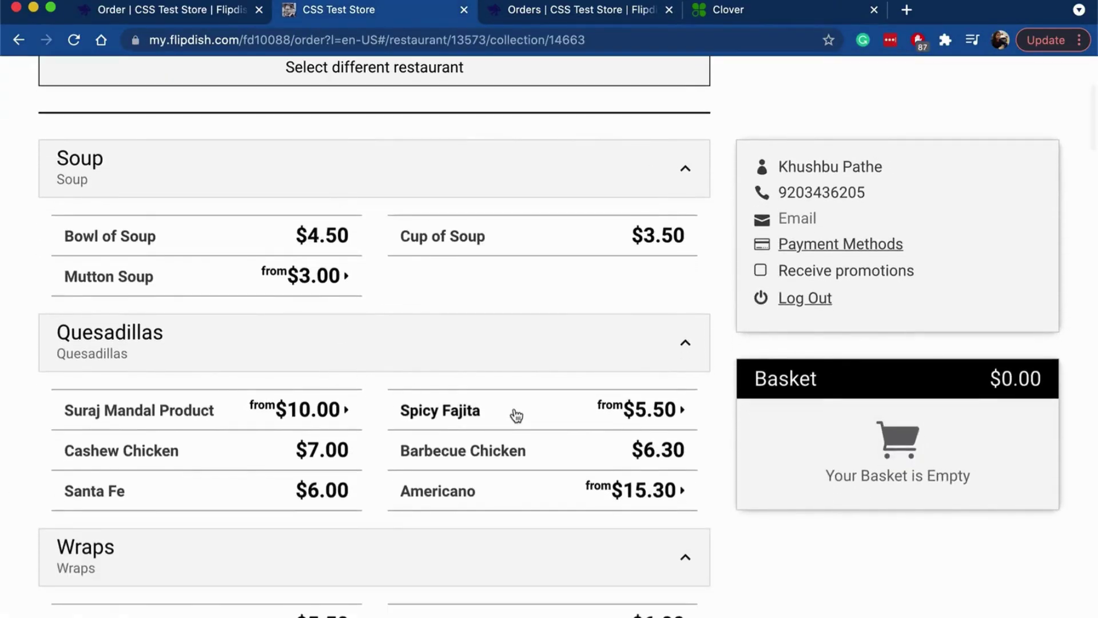
click(589, 417)
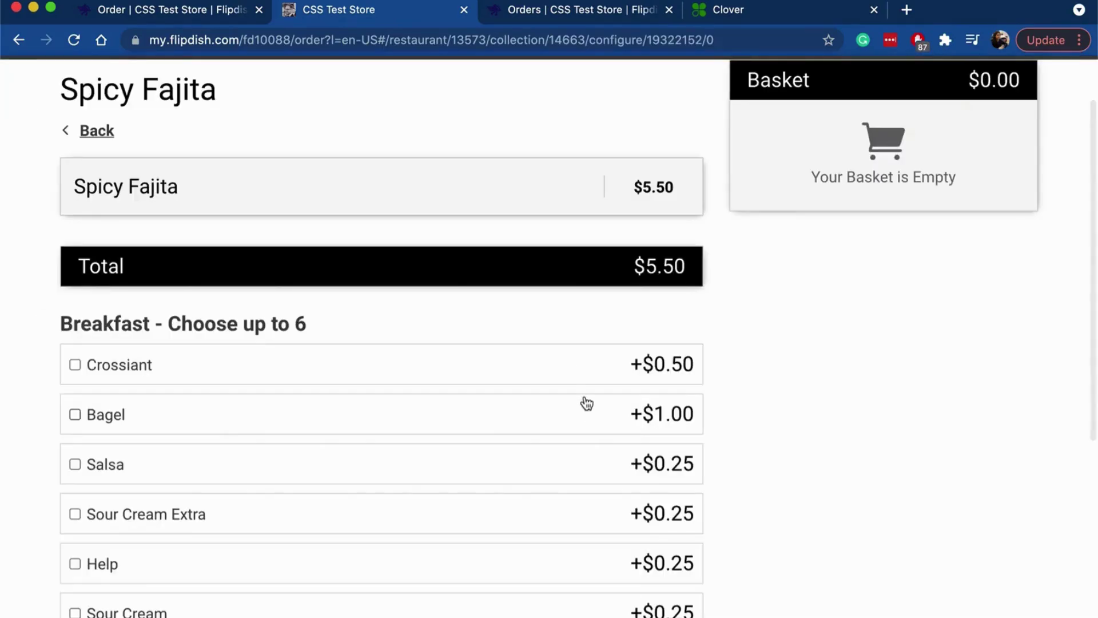
click(578, 365)
click(502, 461)
scroll(867, 359, up, 2)
scroll(868, 355, down, 10)
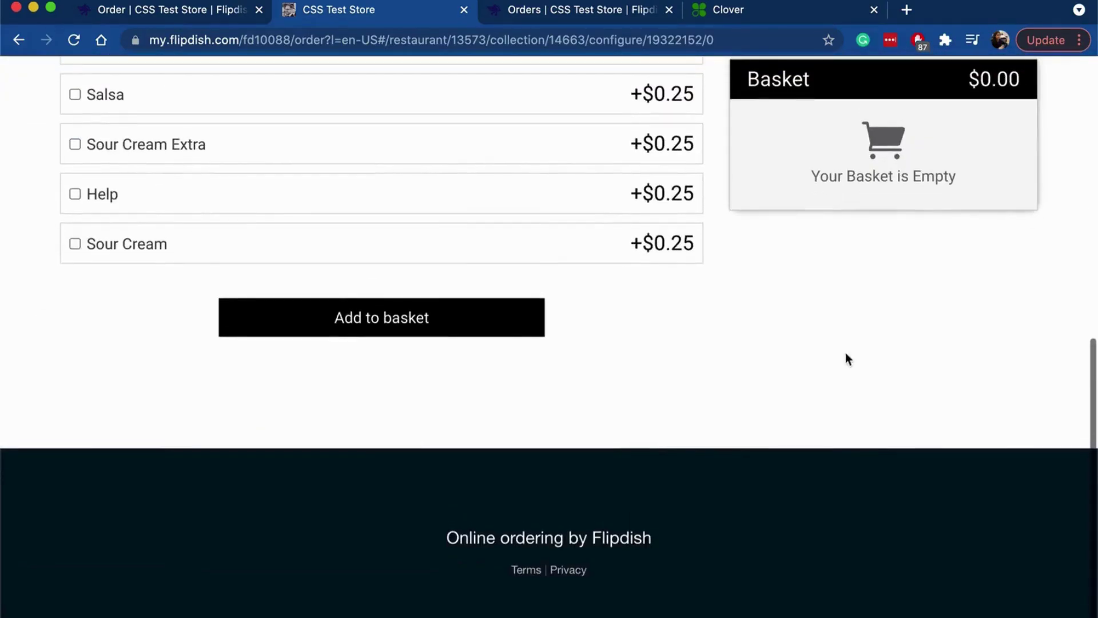
click(450, 321)
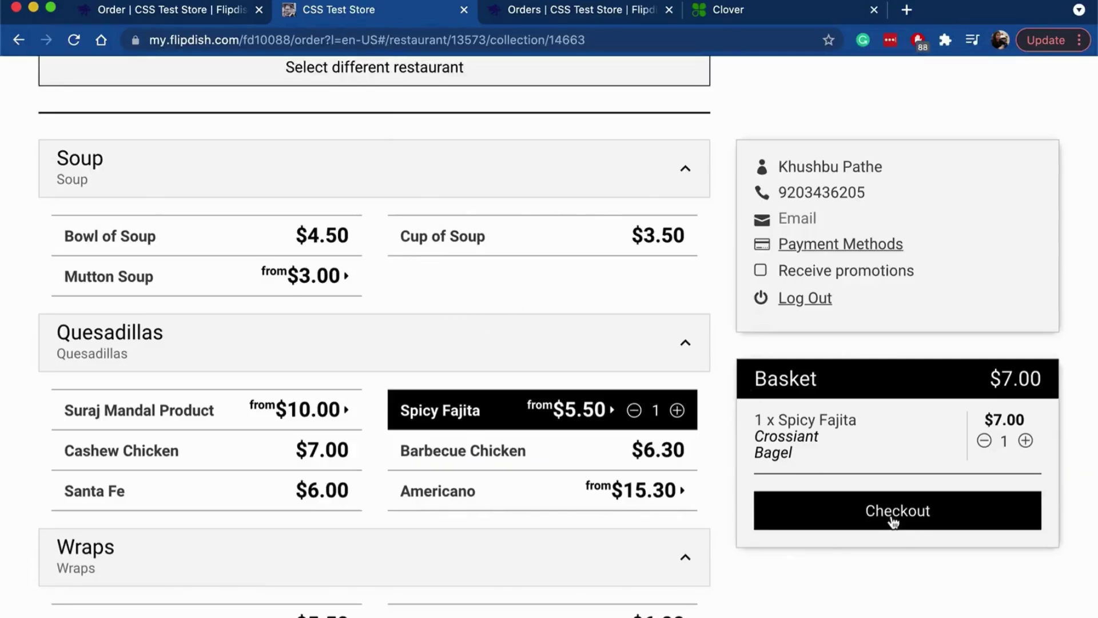
Go to checkout and write a note for the chef ('Chef no').
click(892, 519)
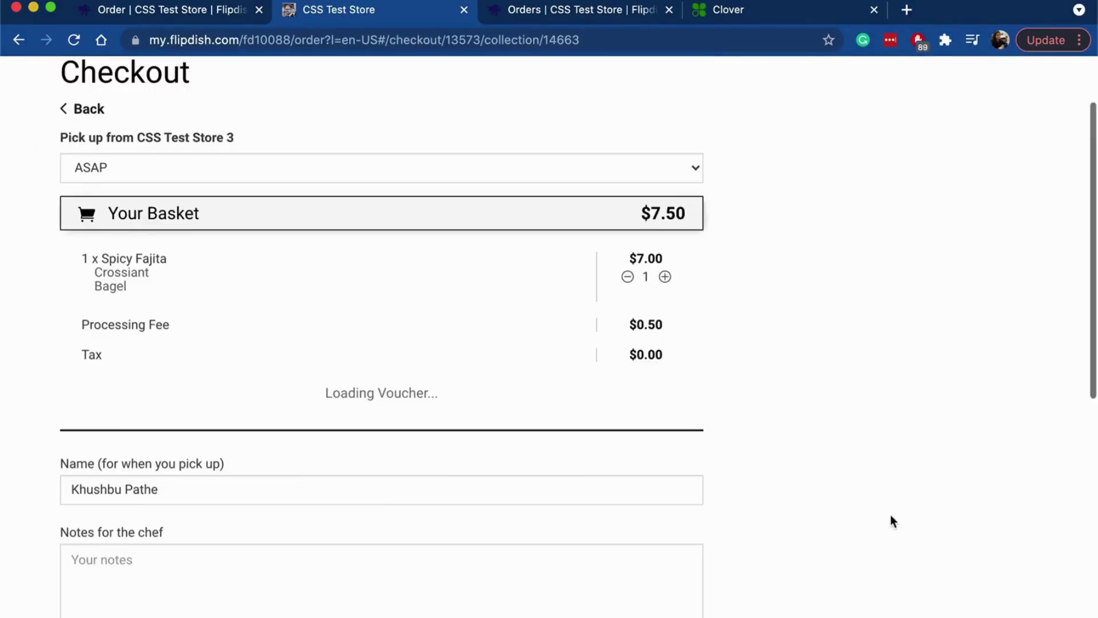
scroll(695, 473, down, 2)
click(408, 450)
text(Chef notes)
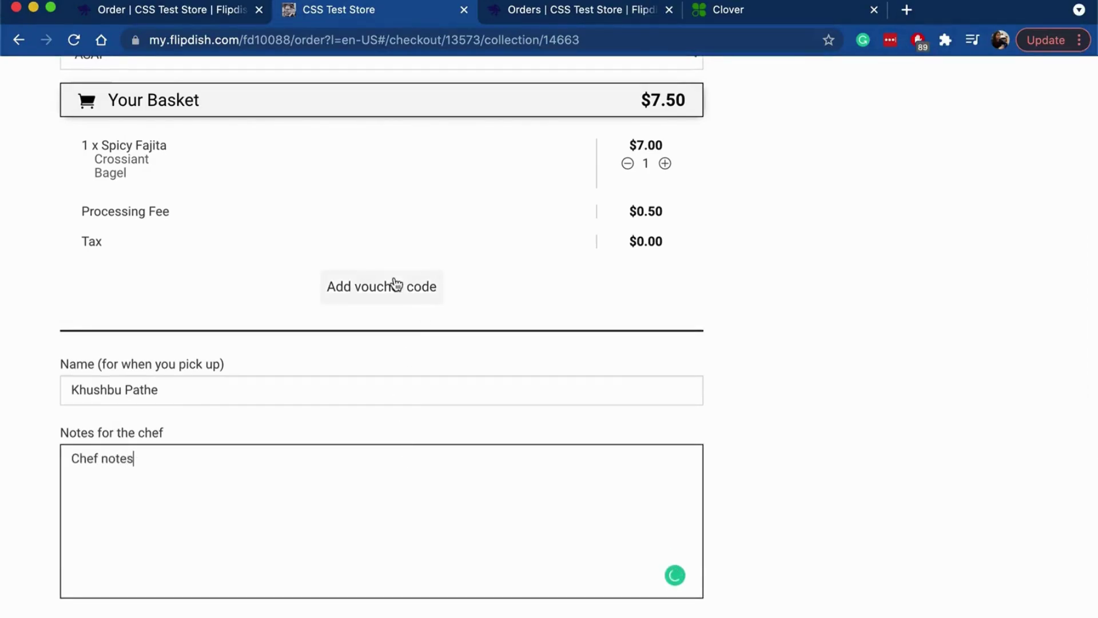
Apply the promo 01 voucher code to the order.
click(394, 284)
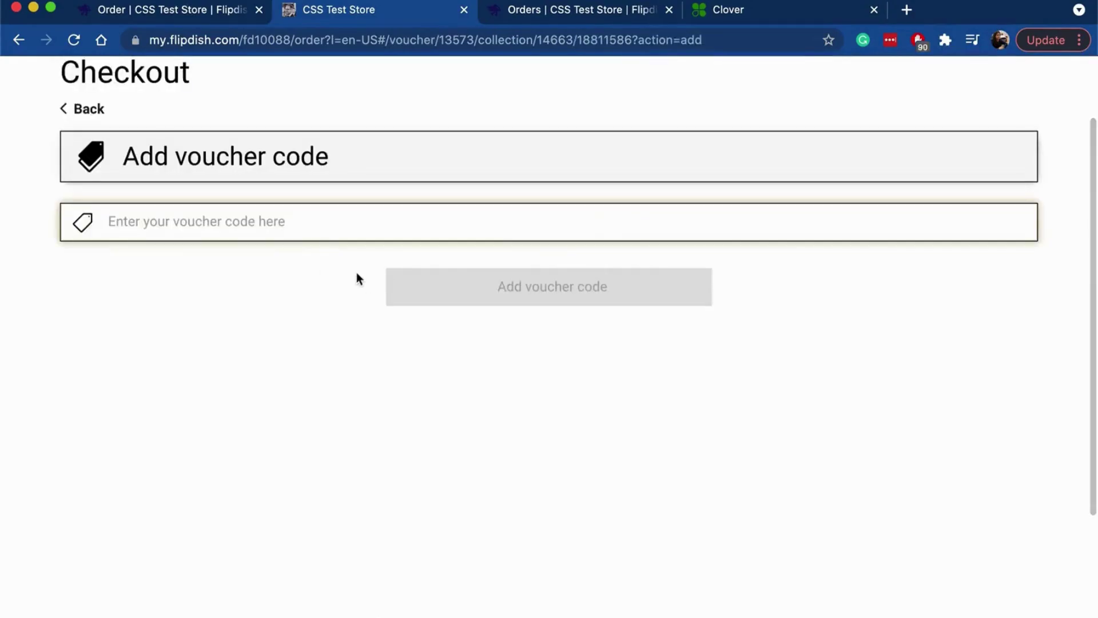
click(339, 224)
click(149, 279)
click(527, 294)
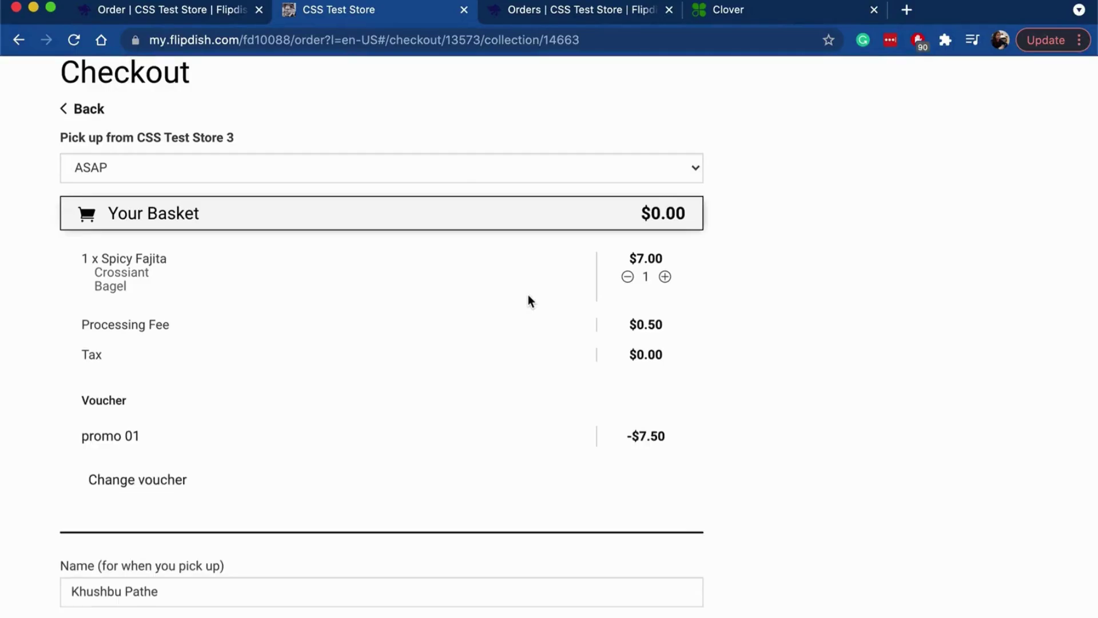
Raise the Spicy Fajita quantity to 2 and place the order paying with cash.
scroll(528, 294, down, 1)
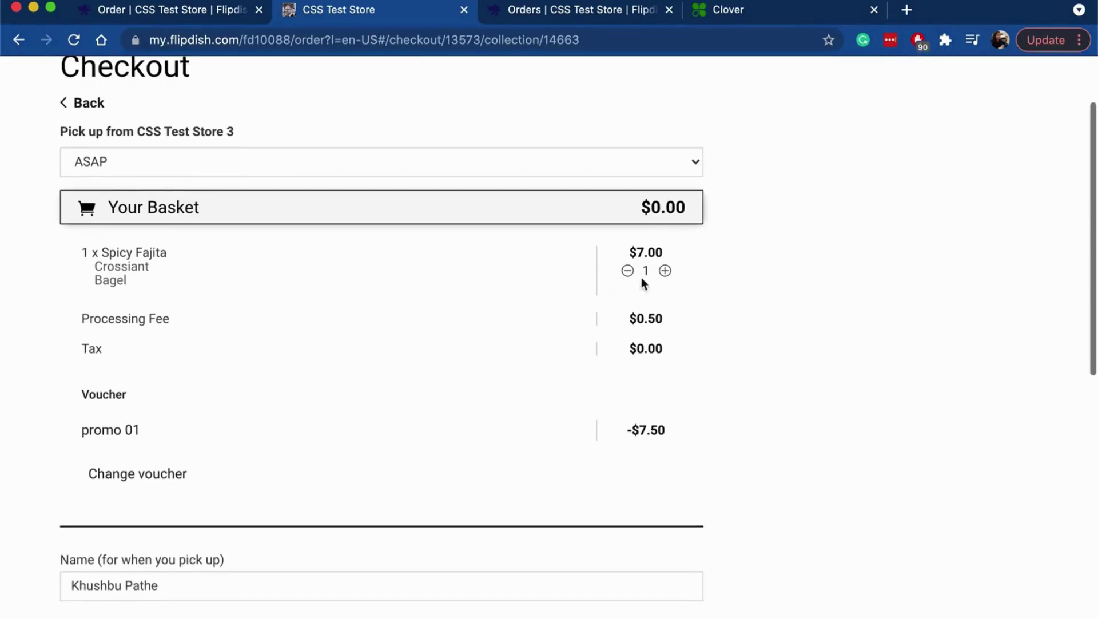
click(666, 272)
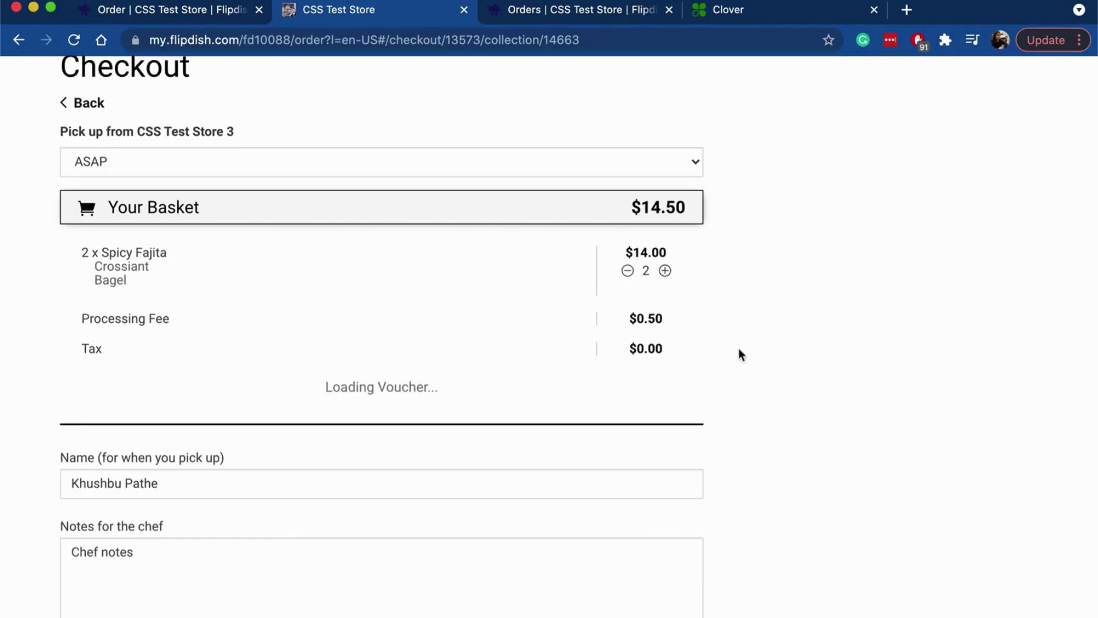
scroll(744, 361, down, 3)
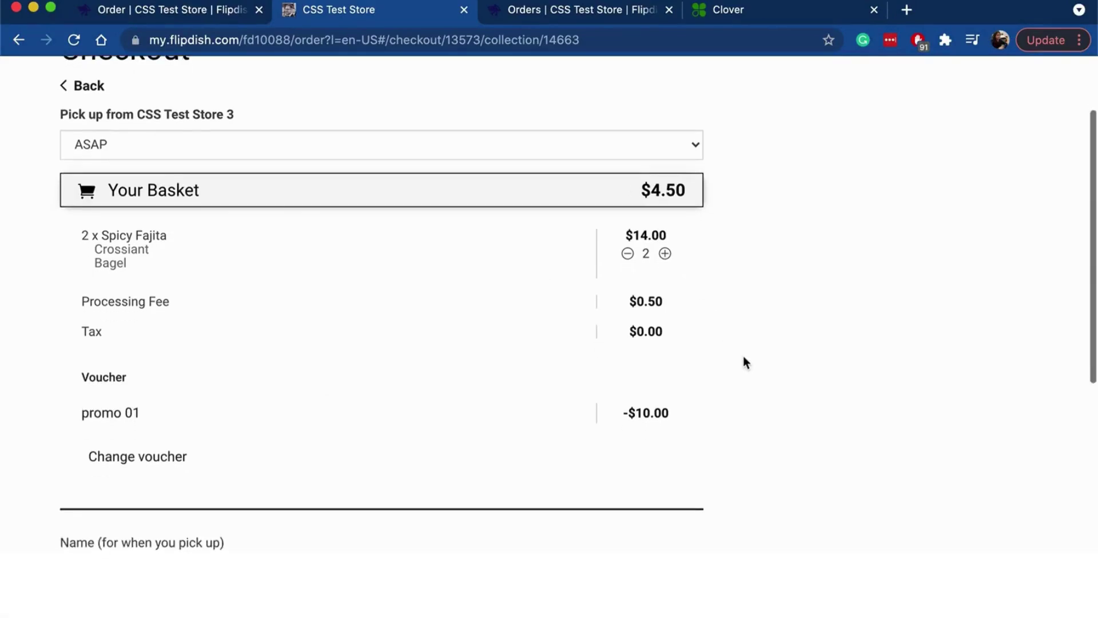
scroll(743, 362, up, 1)
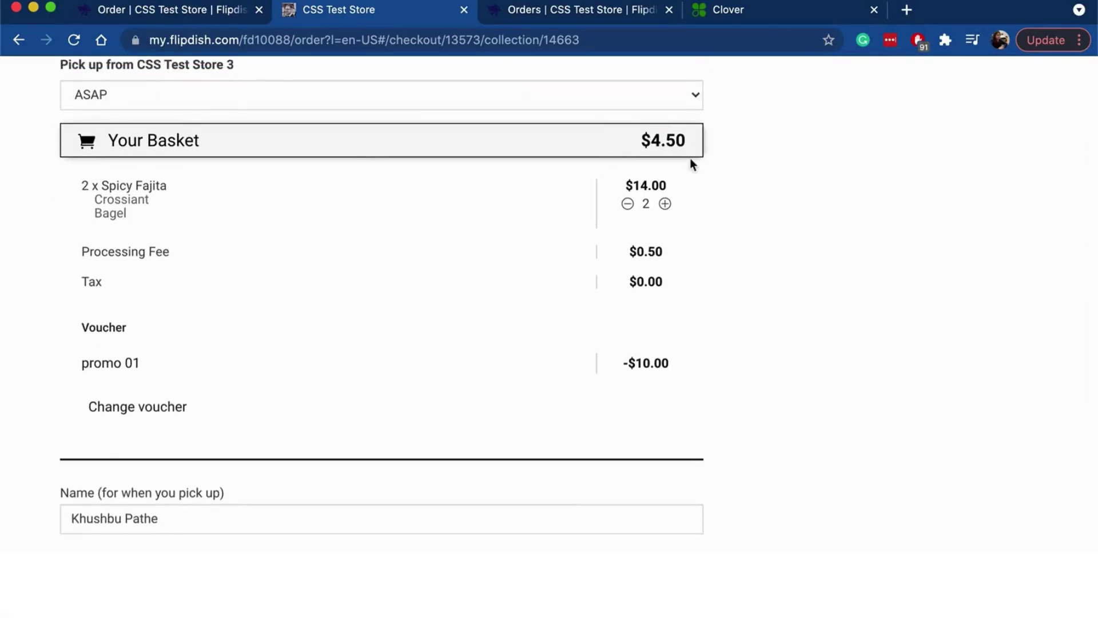
scroll(750, 458, down, 6)
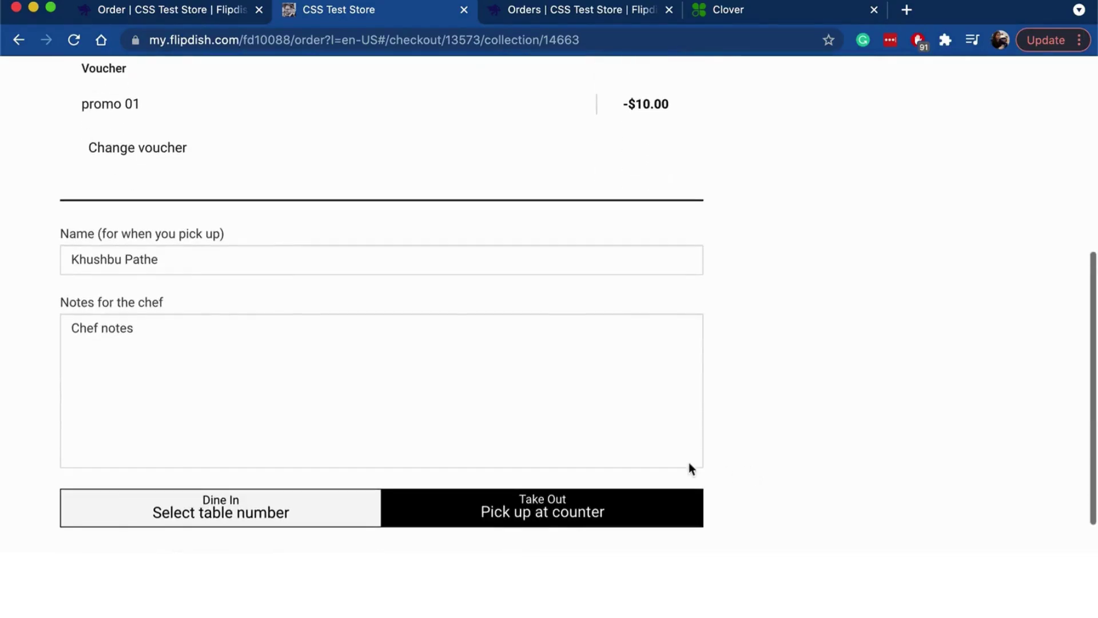
scroll(503, 482, down, 2)
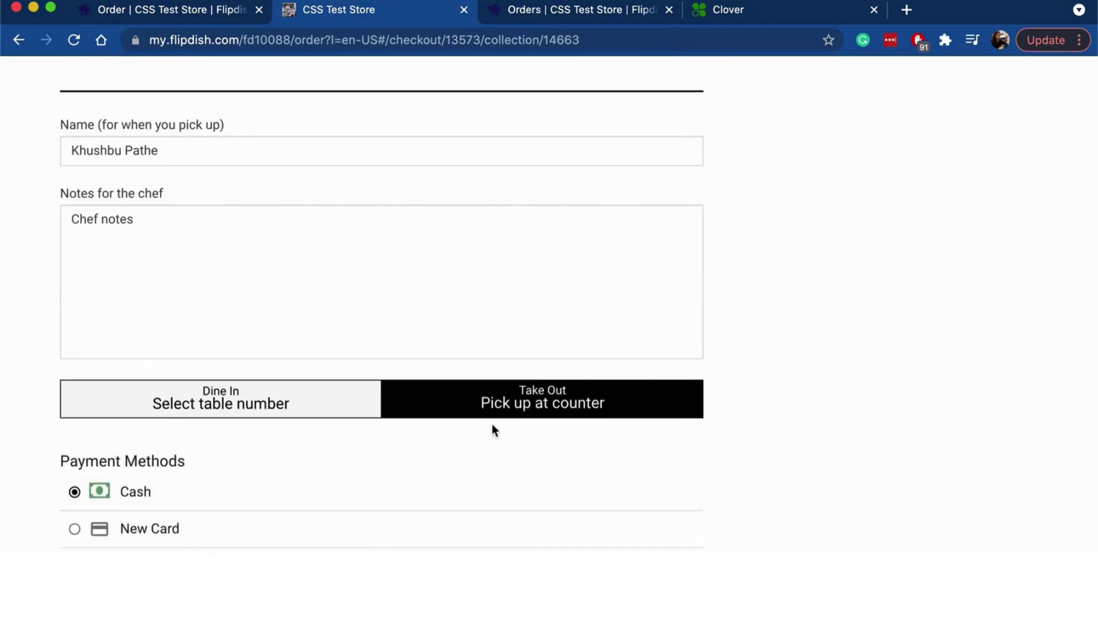
scroll(493, 426, down, 2)
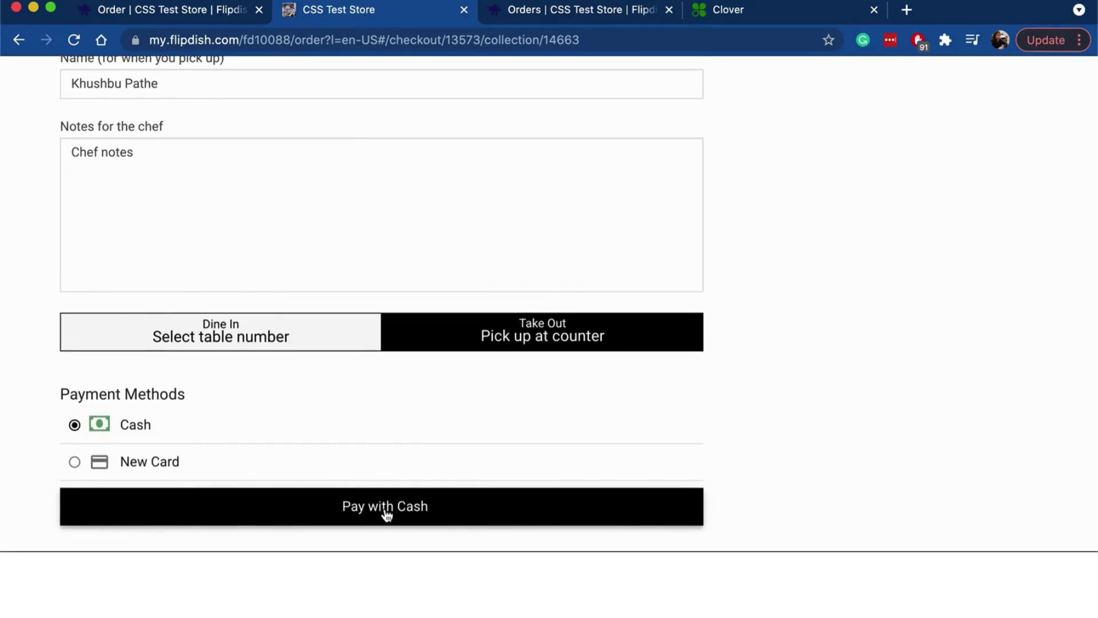
click(387, 513)
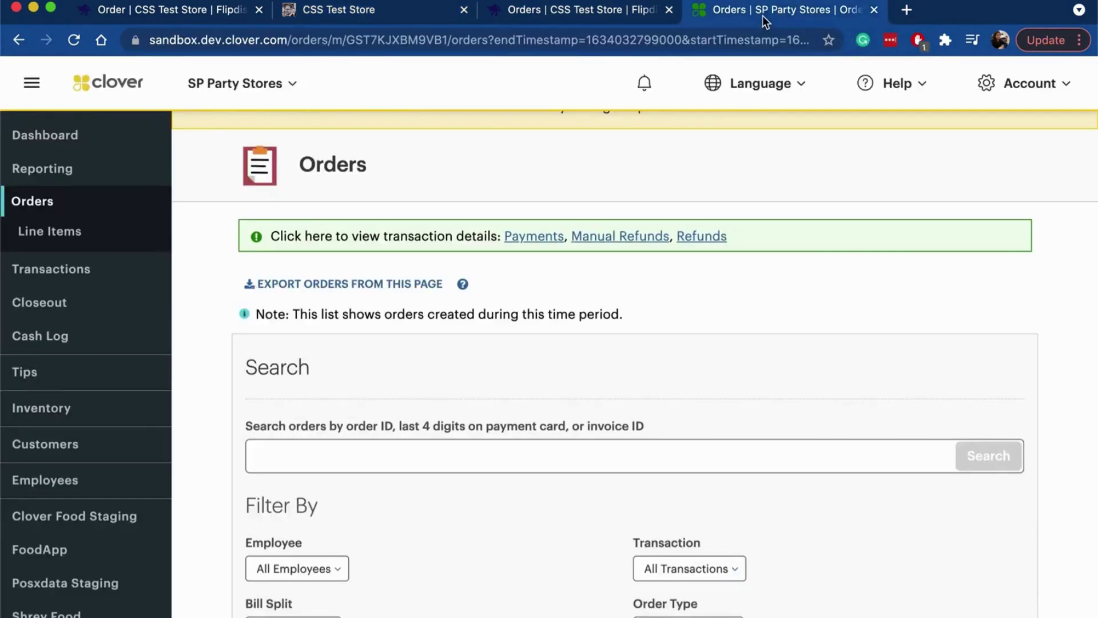
Open the details of the newest Flipdish order in the Clover Orders list.
click(763, 16)
scroll(406, 343, down, 8)
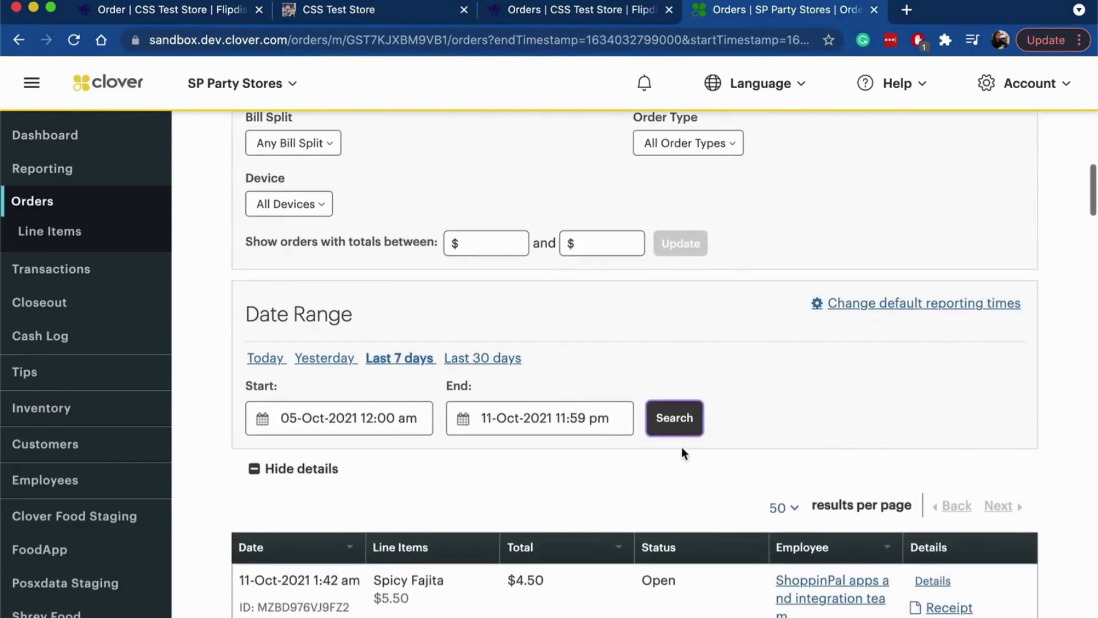
scroll(687, 423, down, 3)
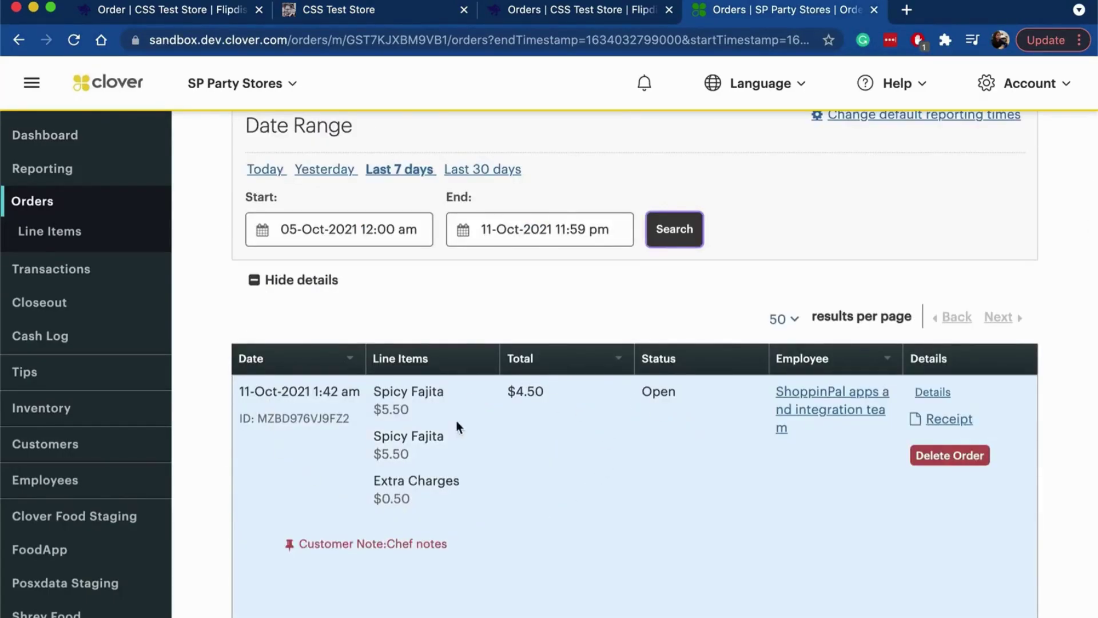
click(934, 394)
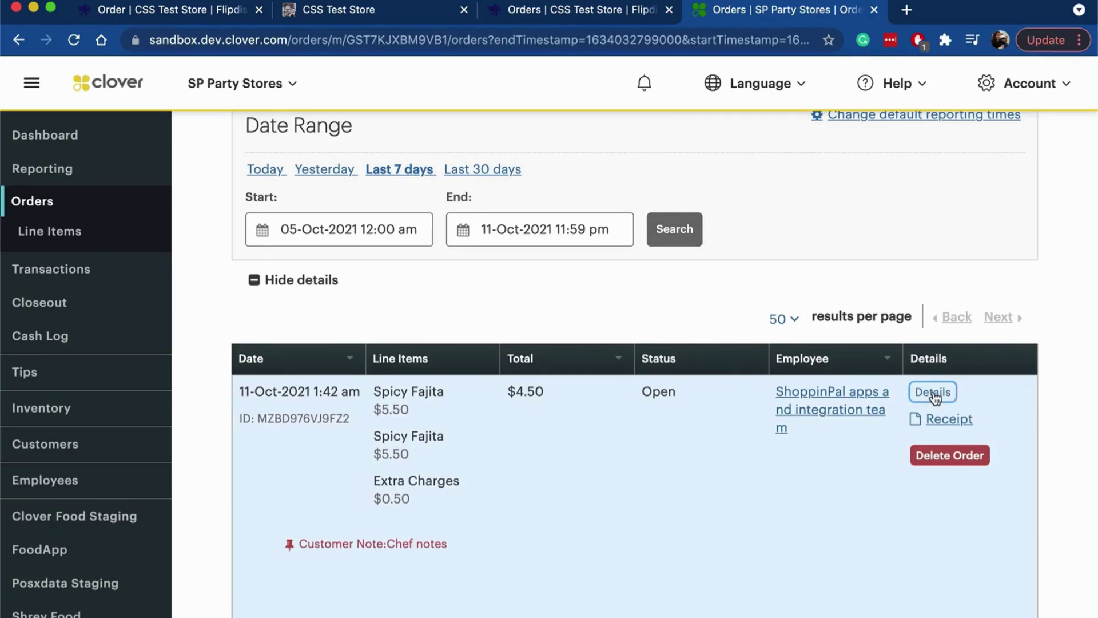
Check the order's Pickup type and the two Spicy Fajitas line items with Crossiant and Bagel.
scroll(935, 397, down, 1)
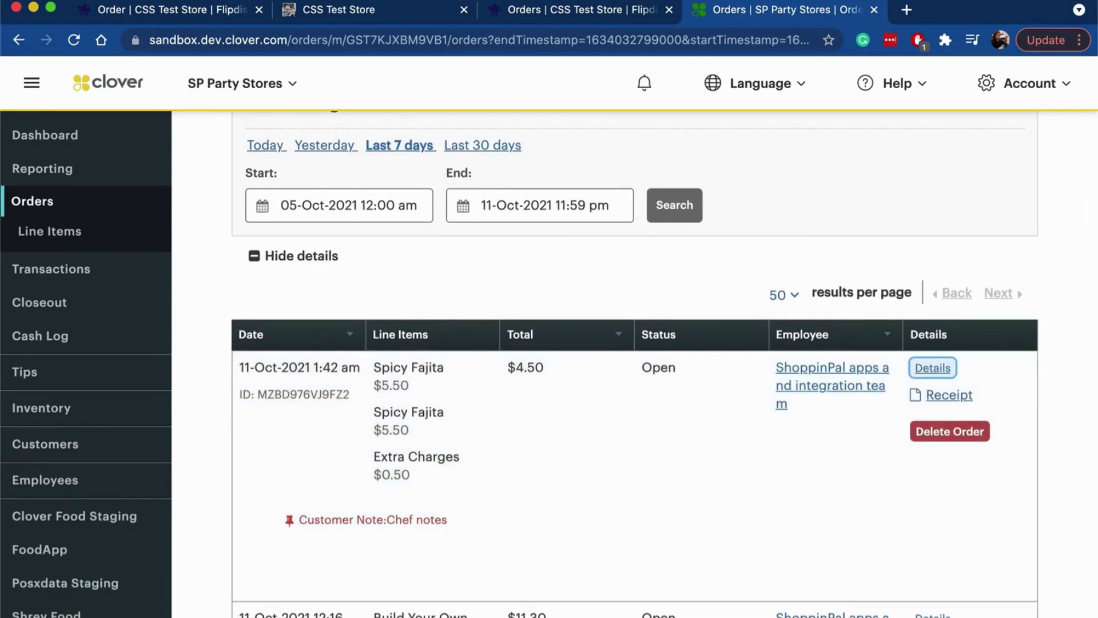
scroll(493, 290, down, 1)
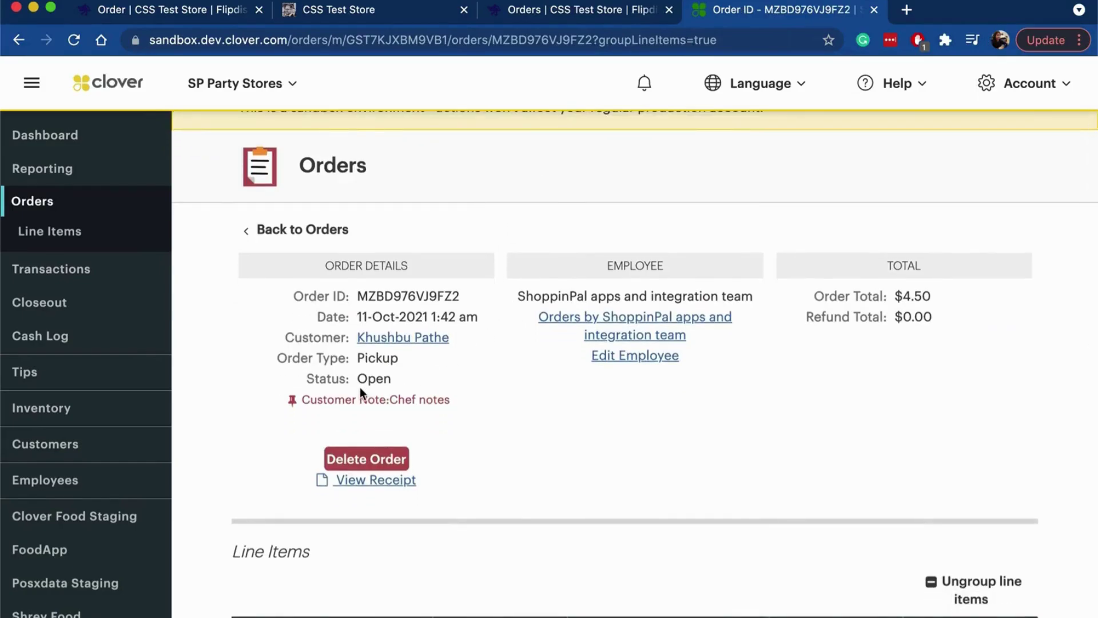
double_click(366, 363)
click(416, 365)
scroll(744, 455, down, 5)
scroll(744, 455, down, 5)
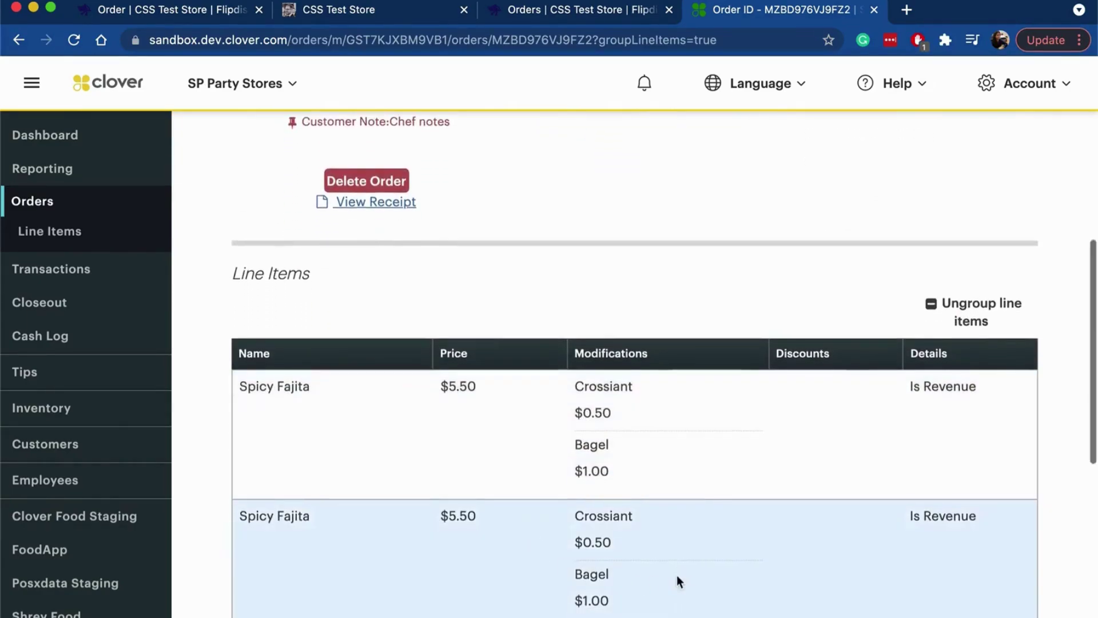